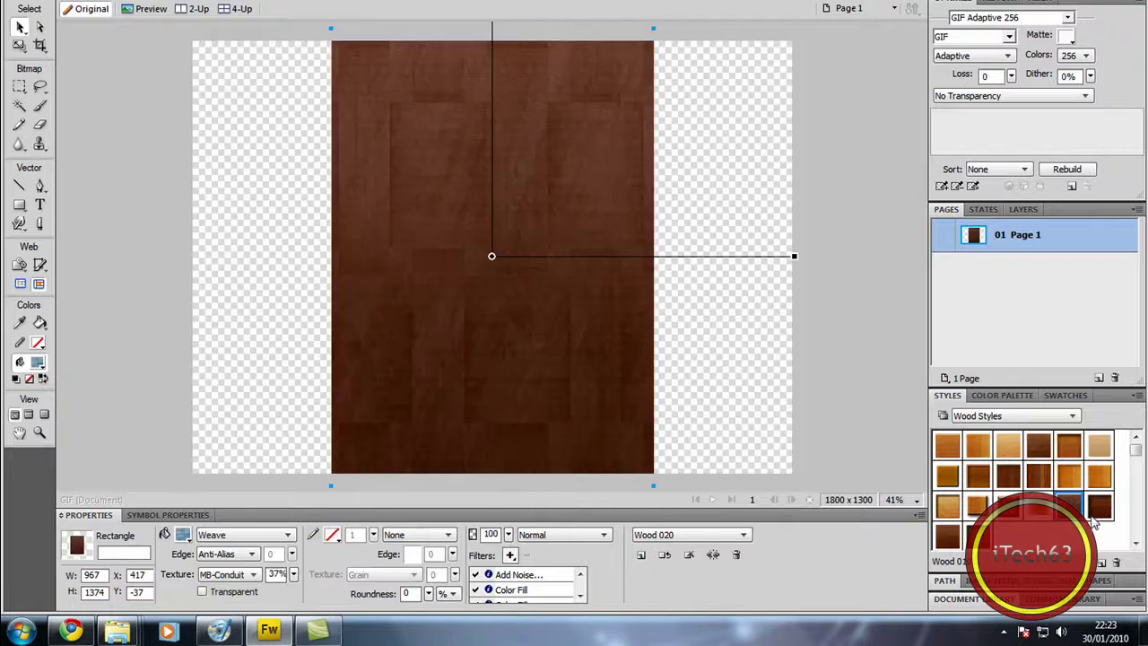
Step: Draw blue Weave-textured rectangles over the right and left transparent strips beside the wood panel
click(724, 332)
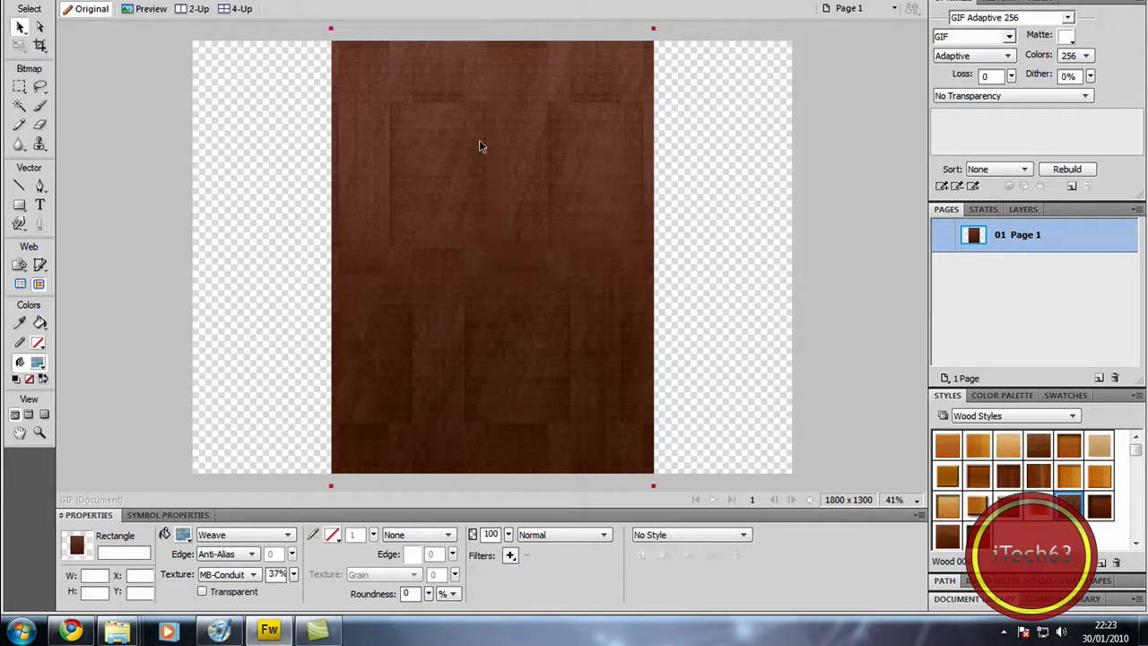
click(92, 90)
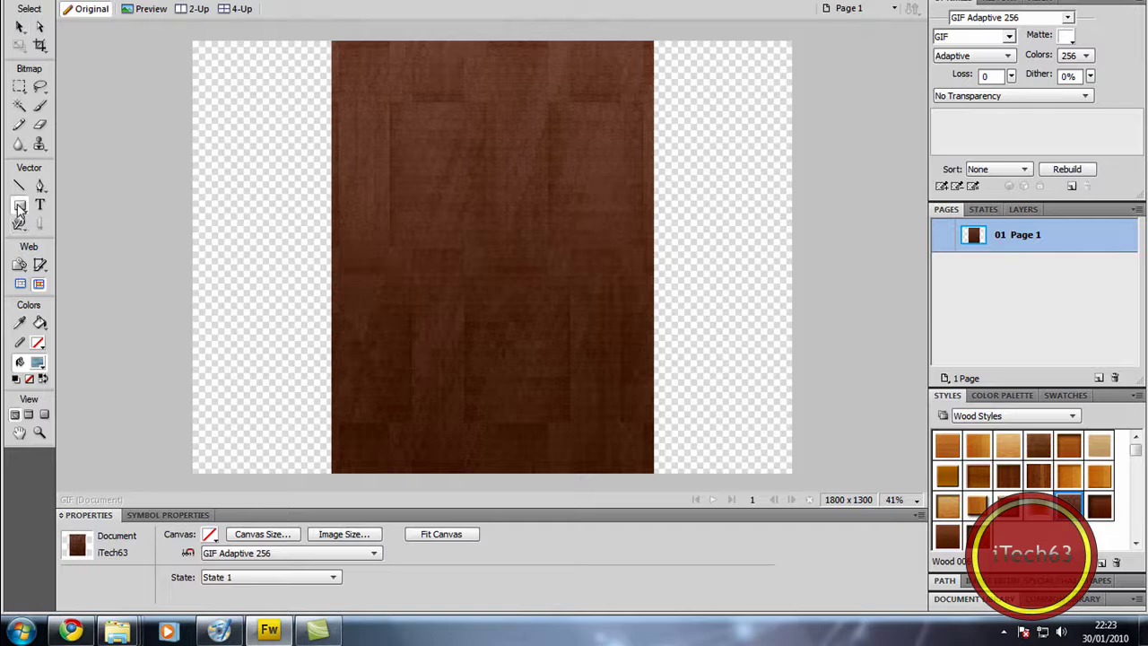
click(20, 205)
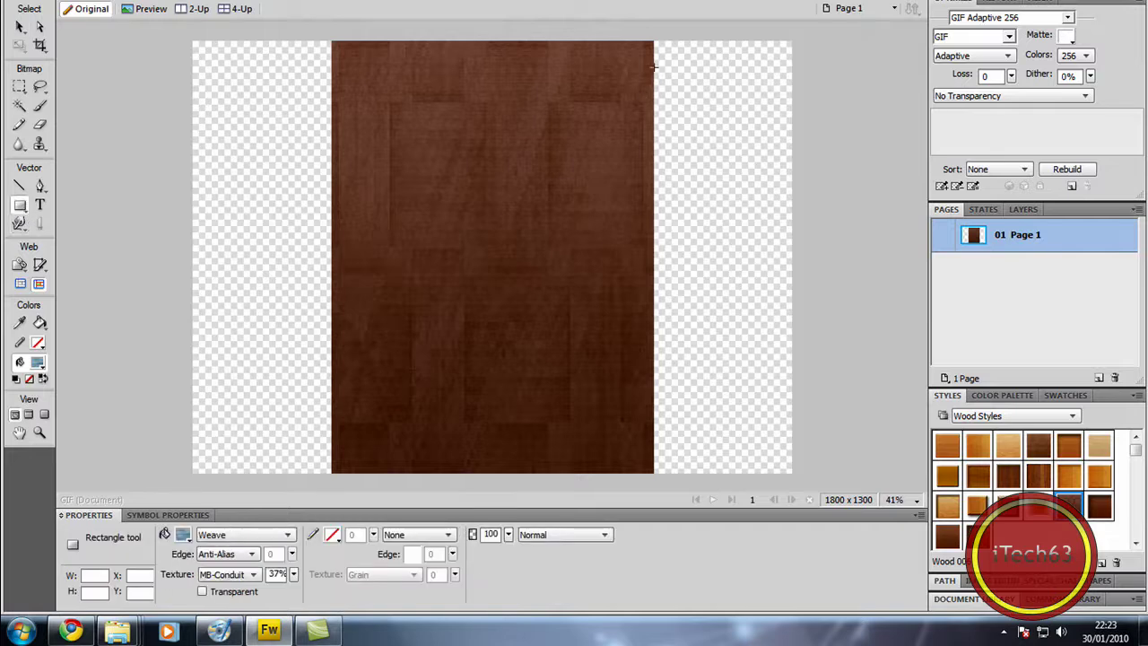
drag(803, 33, 653, 481)
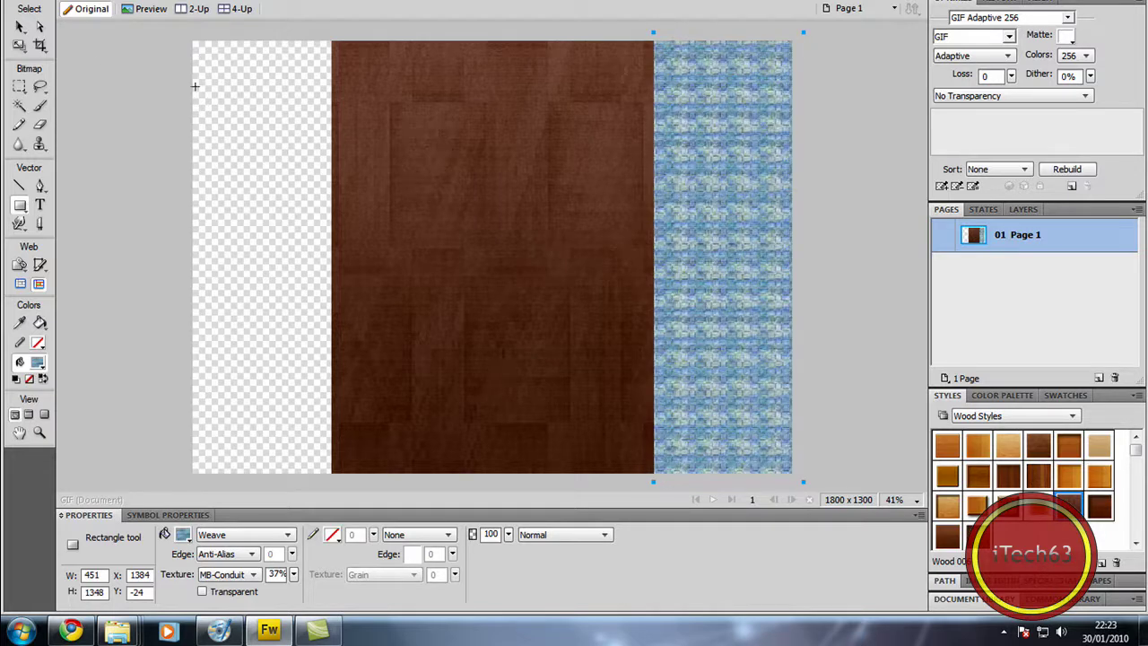
drag(180, 29, 334, 489)
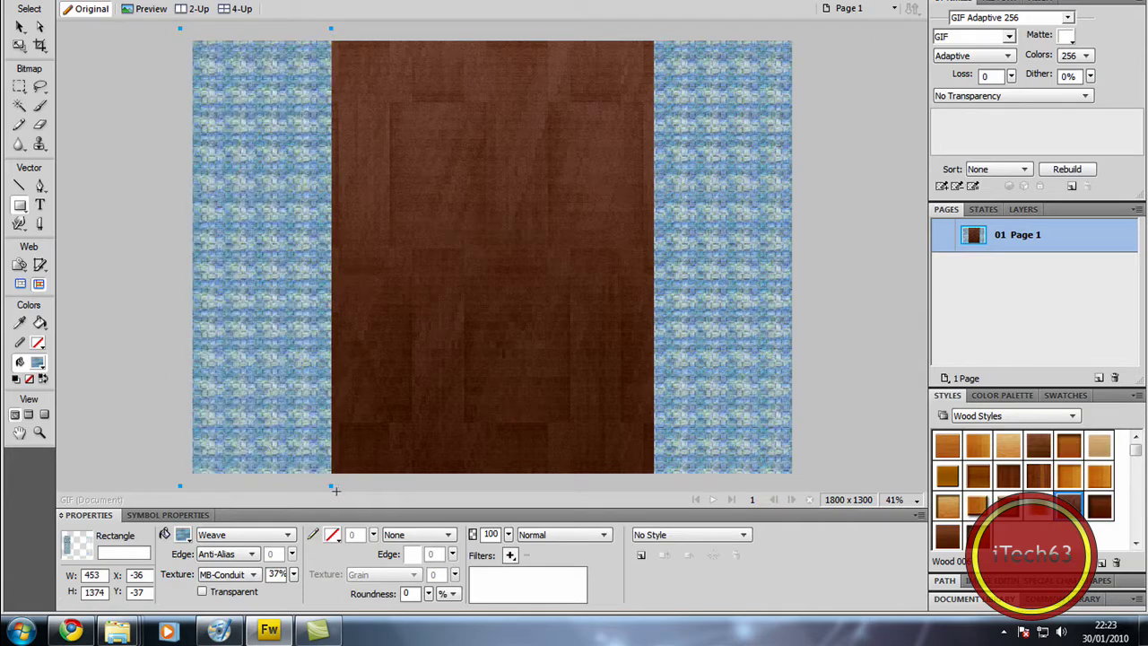
Step: Create a text box across the upper wood panel and enter the heading text
click(20, 29)
click(101, 168)
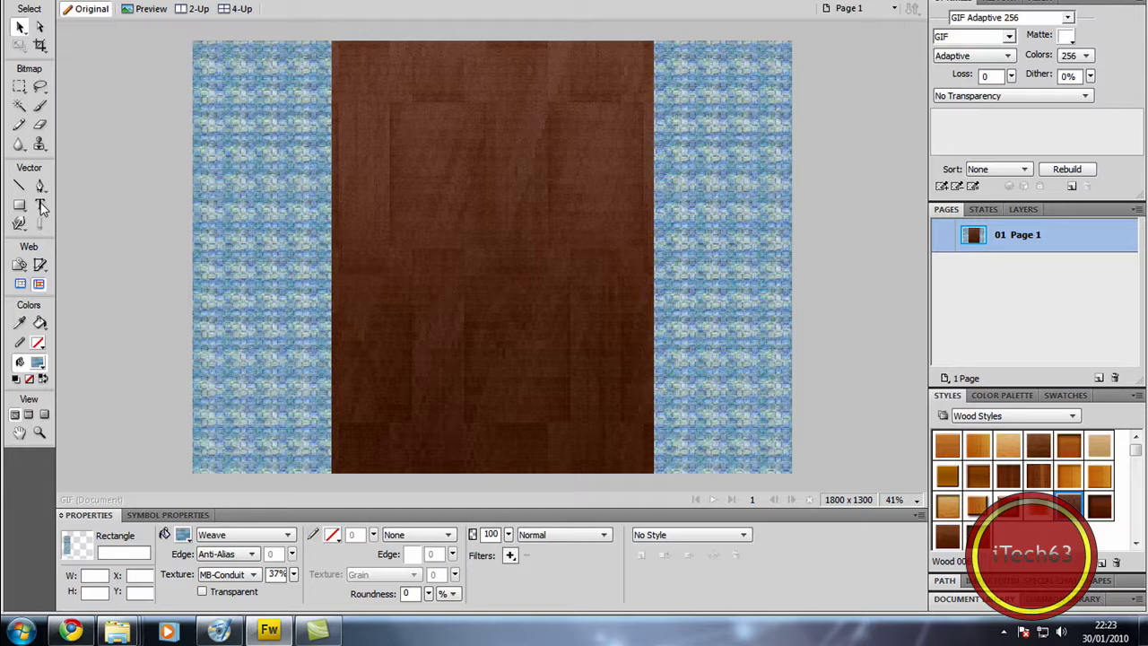
drag(282, 209, 560, 294)
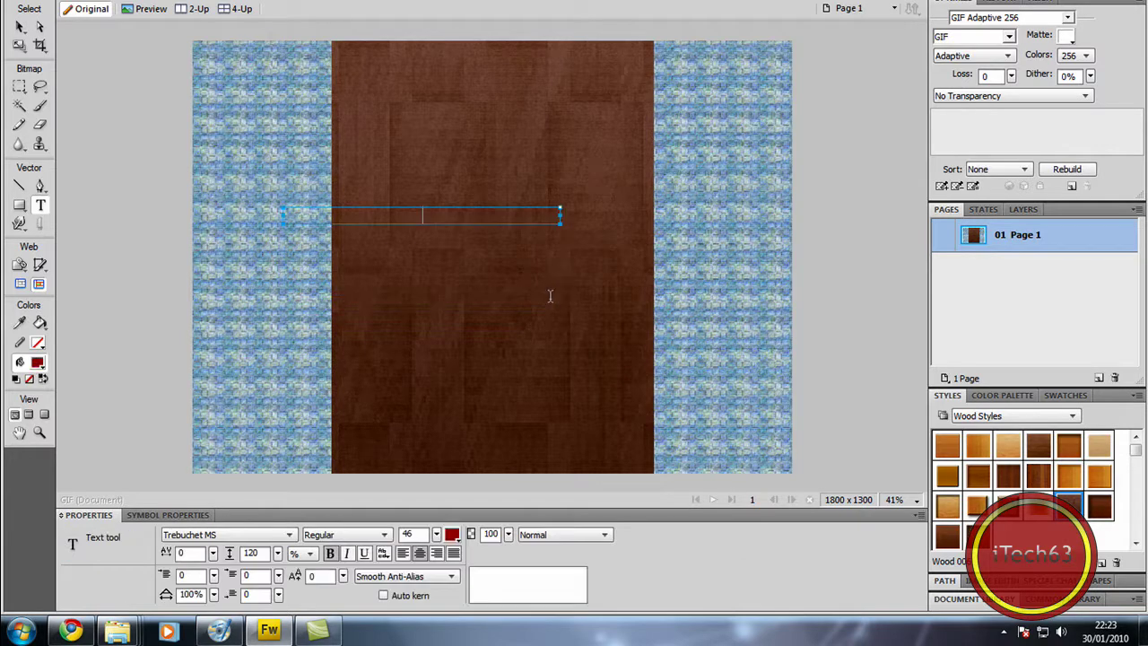
text(Timber)
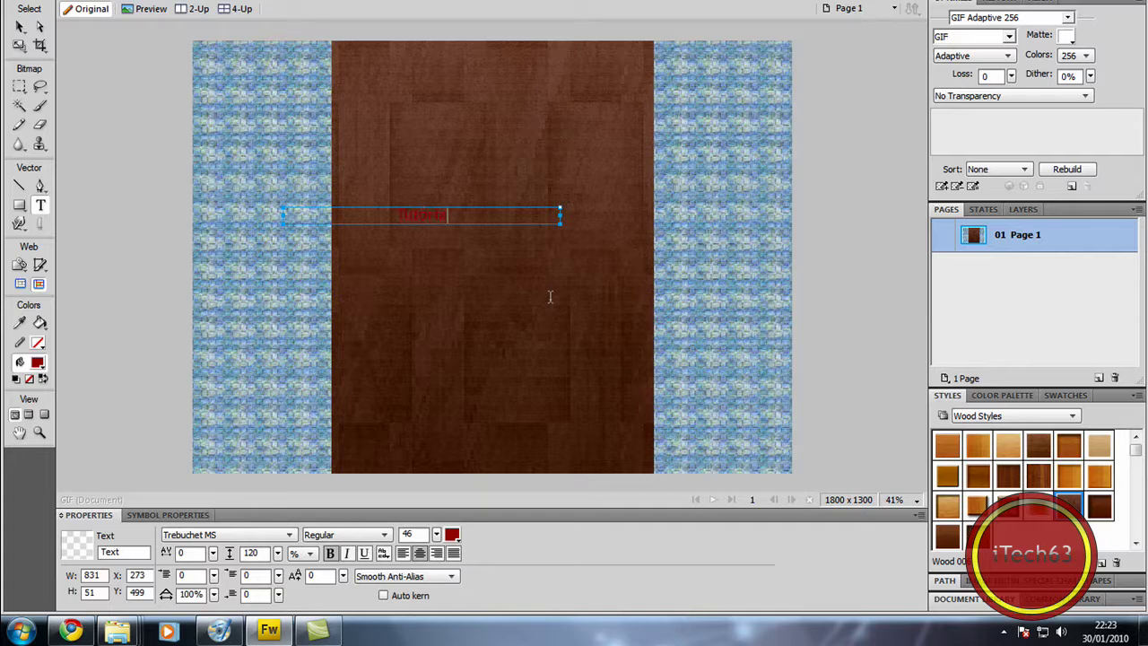
click(20, 27)
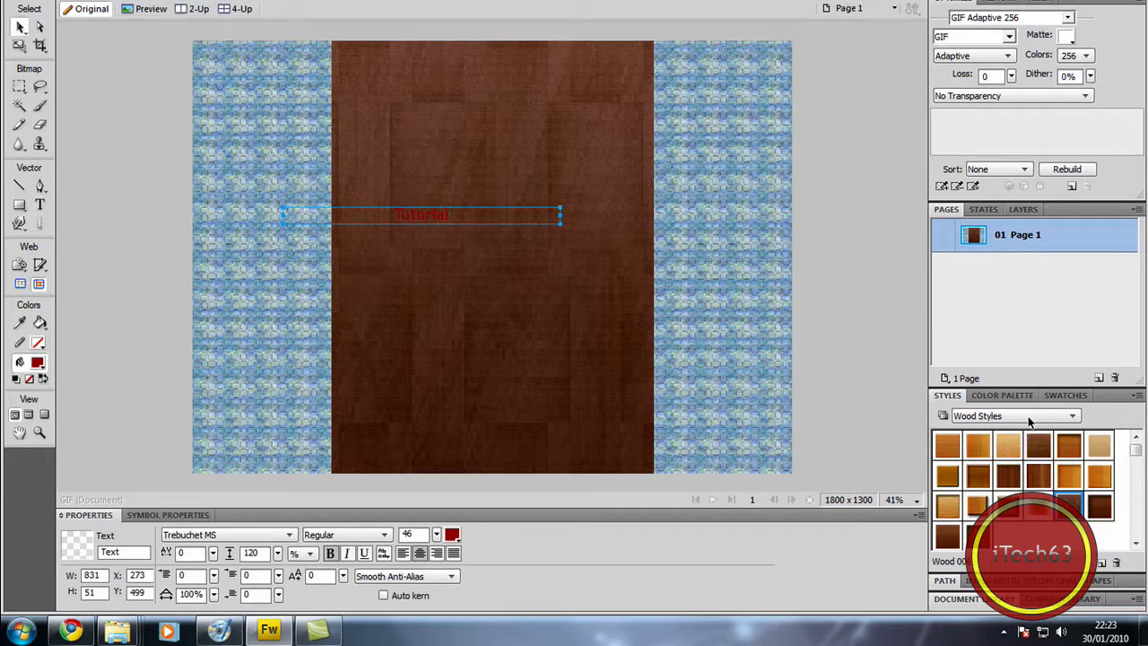
Step: Apply the red Text Web Styles heading style and set the font size to 150
click(1029, 417)
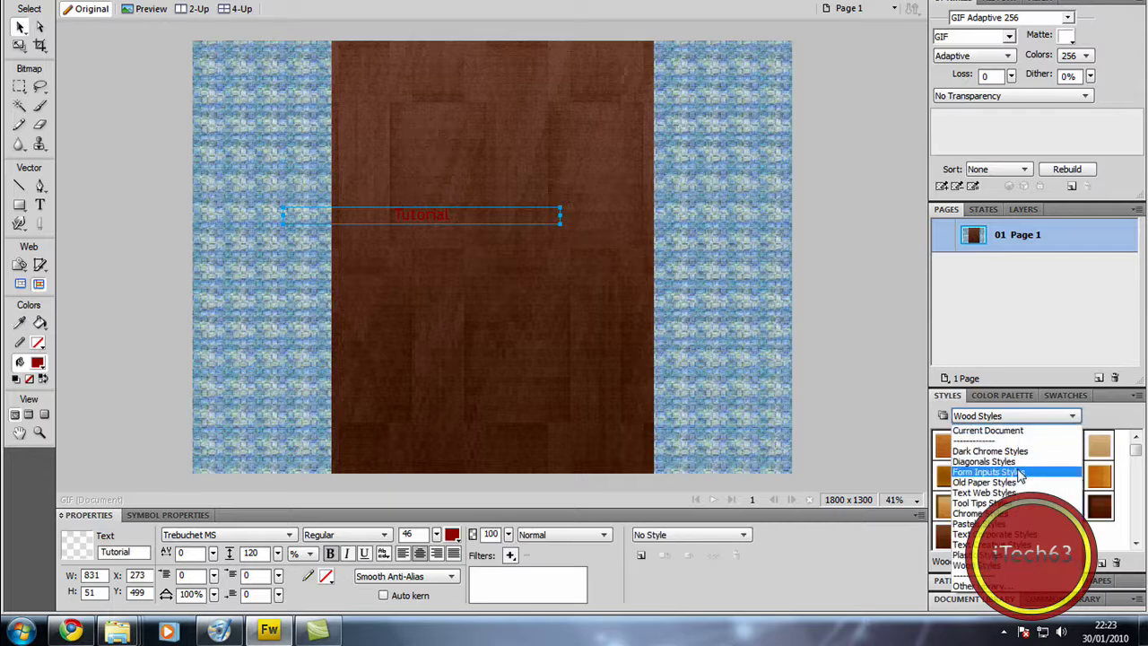
click(1016, 493)
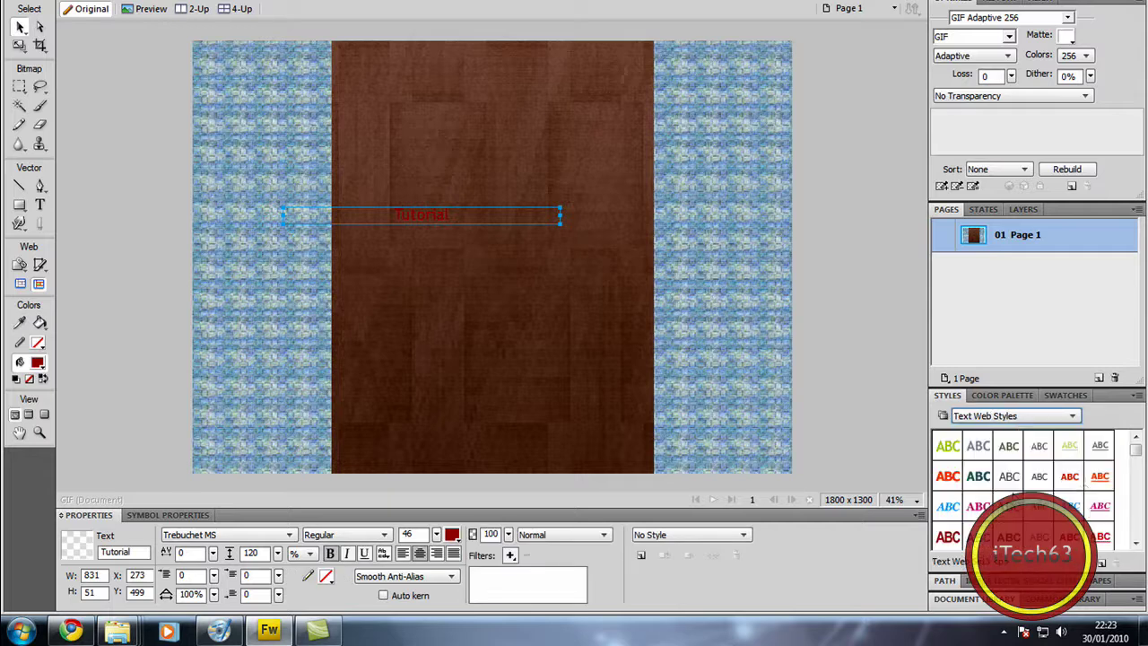
scroll(1126, 471, down, 3)
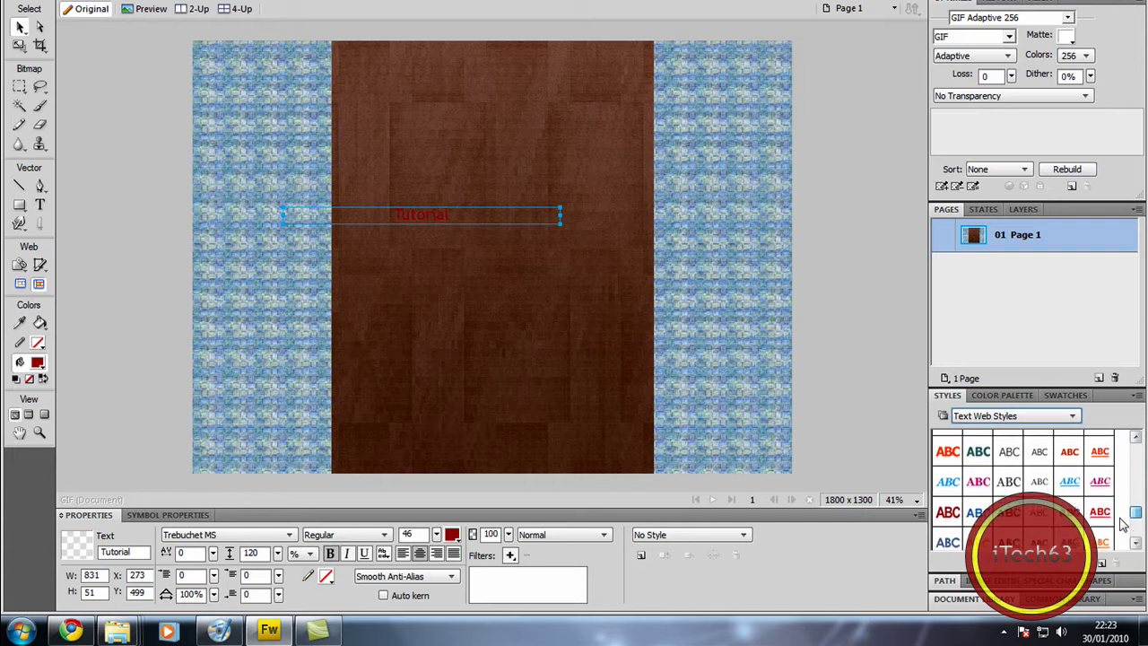
click(955, 538)
click(954, 508)
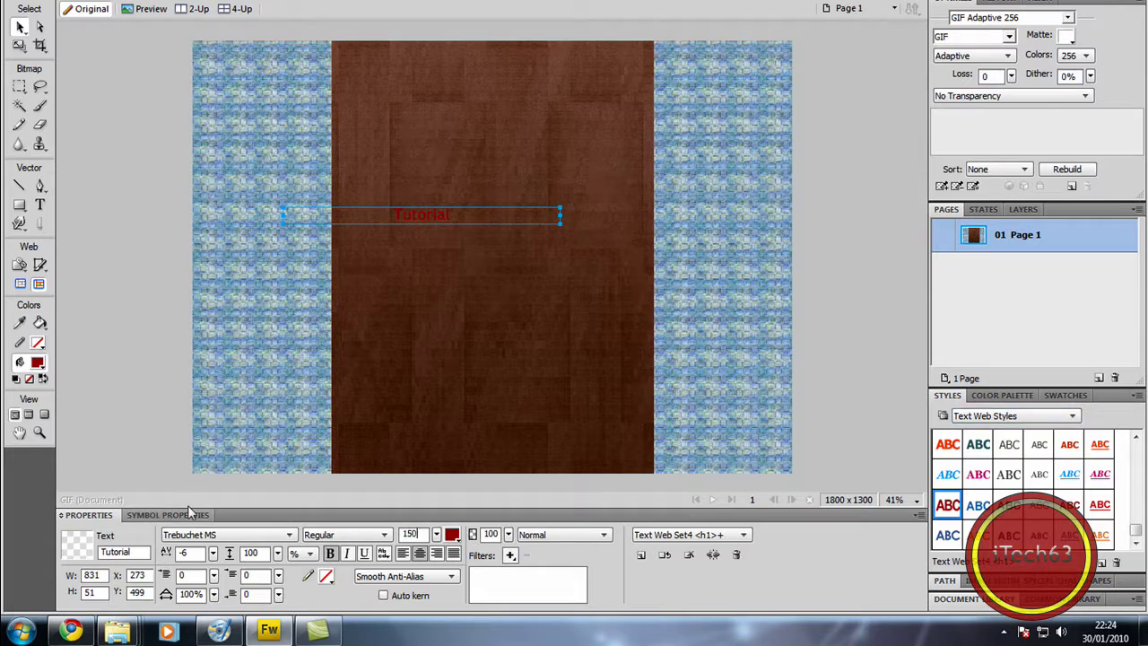
text(0)
key(Return)
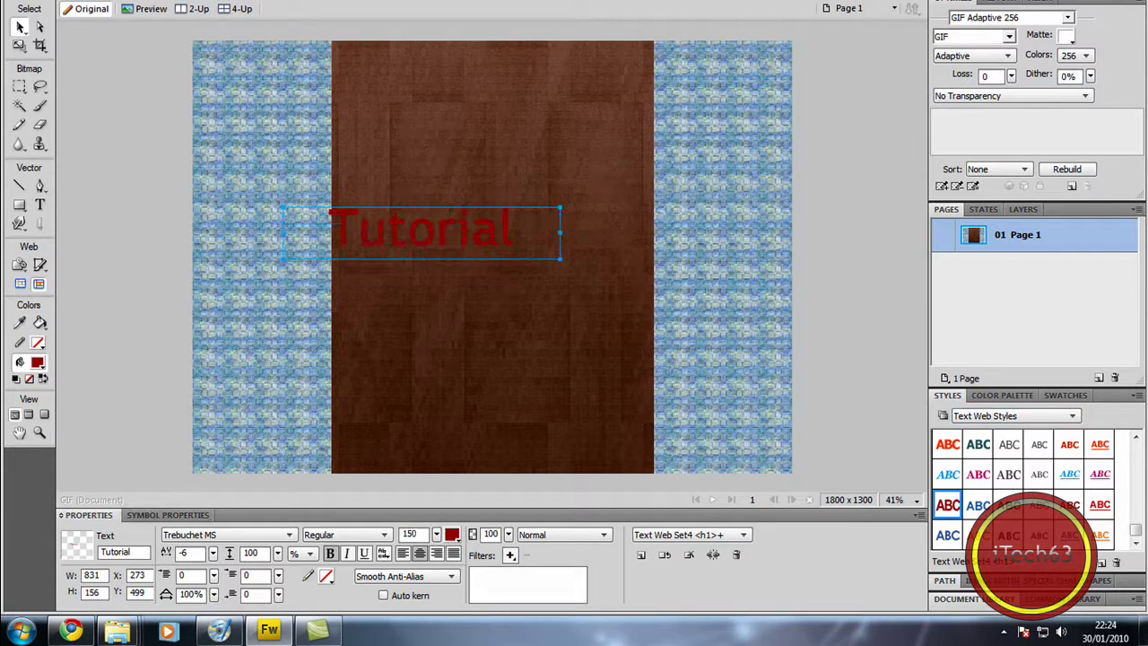
Step: Rotate the Tutorial text 90° counter-clockwise and move it onto the left blue strip
click(184, 0)
mouse_move(296, 173)
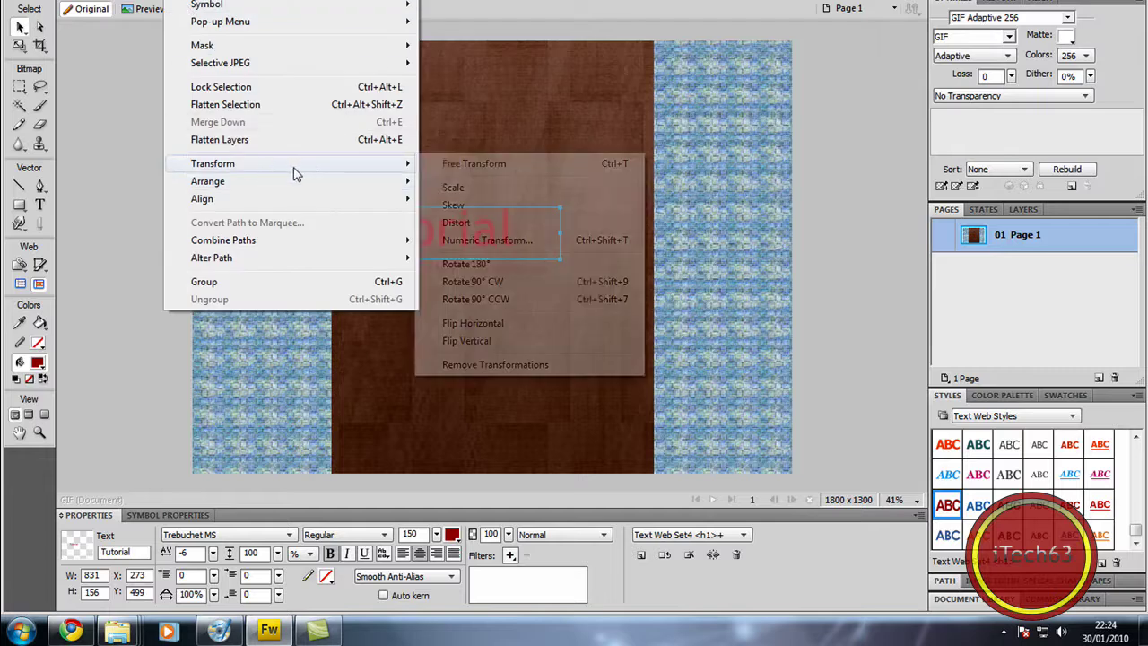
click(534, 302)
drag(389, 290, 321, 354)
Step: Switch to Chrome and scroll through the YouTube channel page's red vertical-lettering background
click(71, 631)
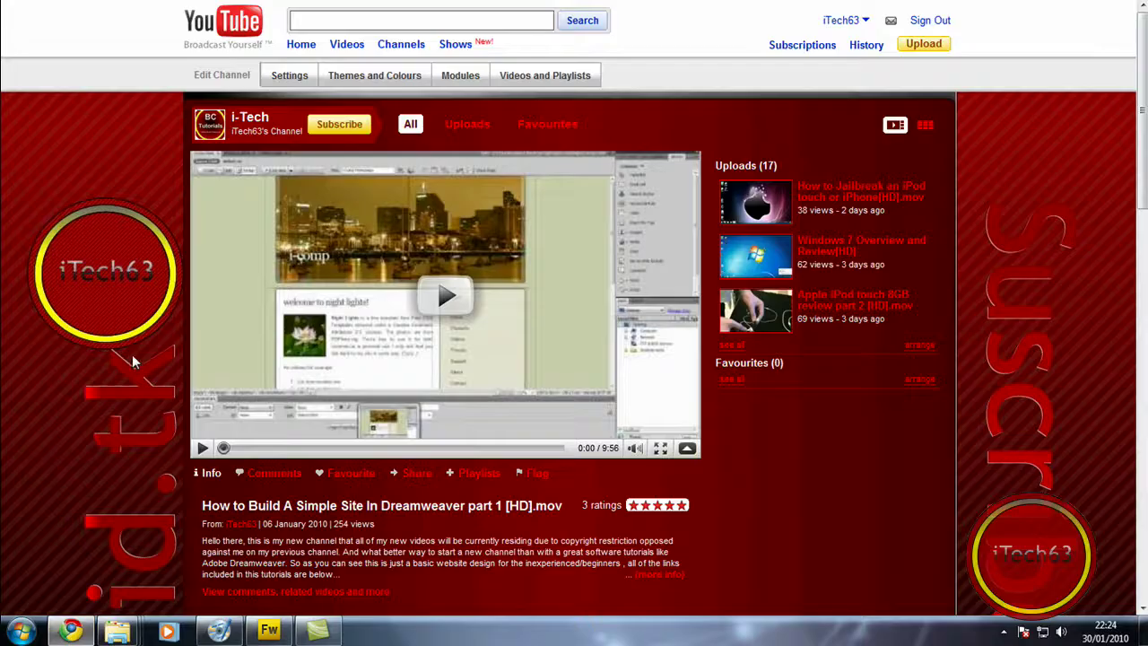
scroll(153, 359, down, 2)
scroll(151, 362, down, 2)
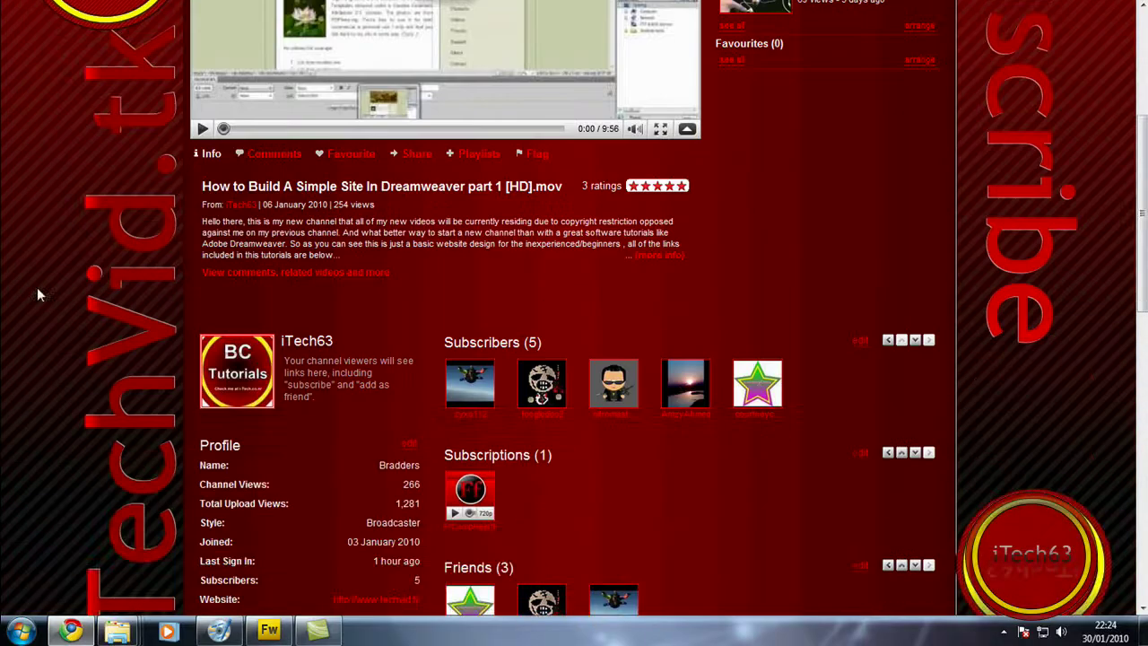
scroll(51, 261, up, 3)
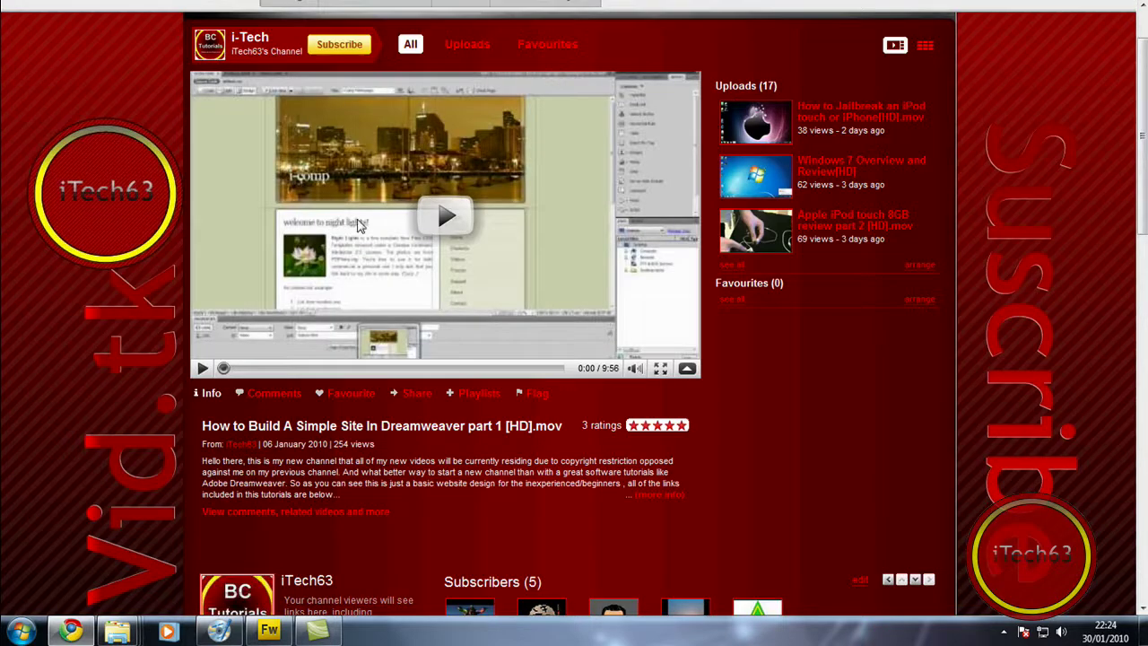
scroll(830, 257, down, 8)
scroll(843, 261, up, 5)
scroll(848, 261, down, 3)
scroll(851, 272, up, 2)
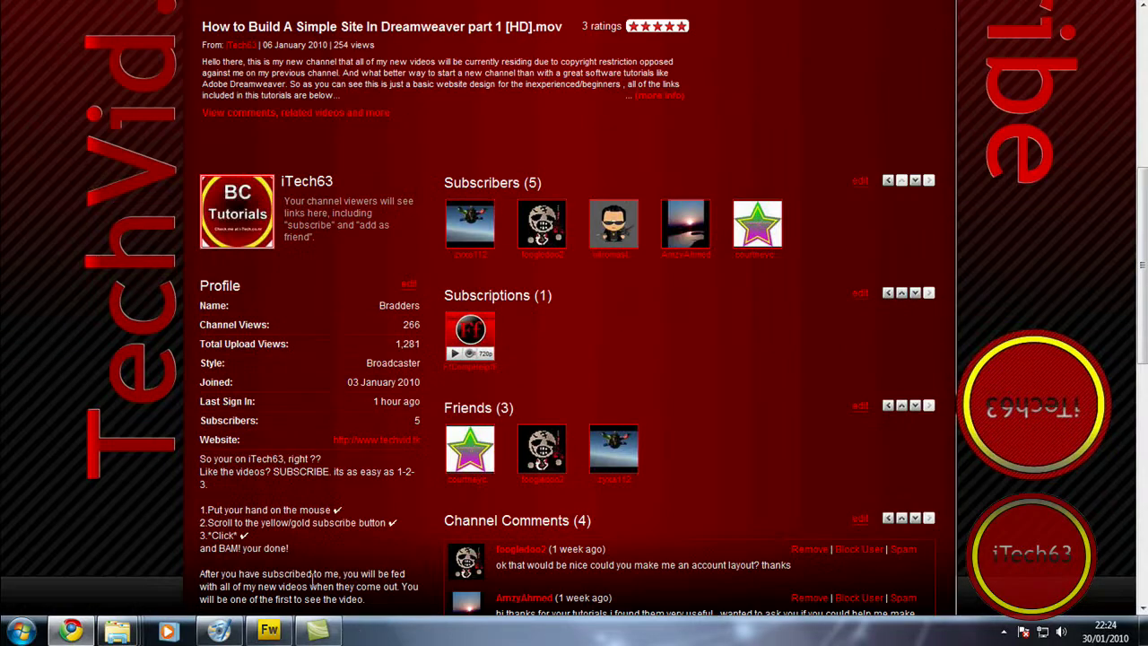
scroll(764, 146, up, 3)
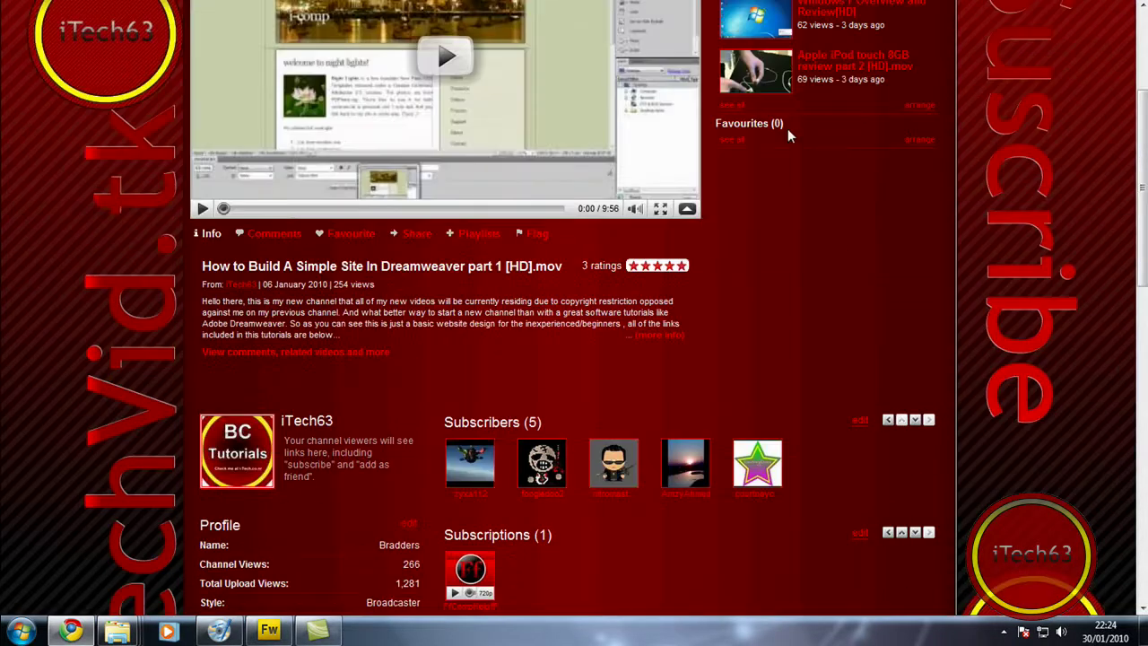
scroll(1042, 195, up, 3)
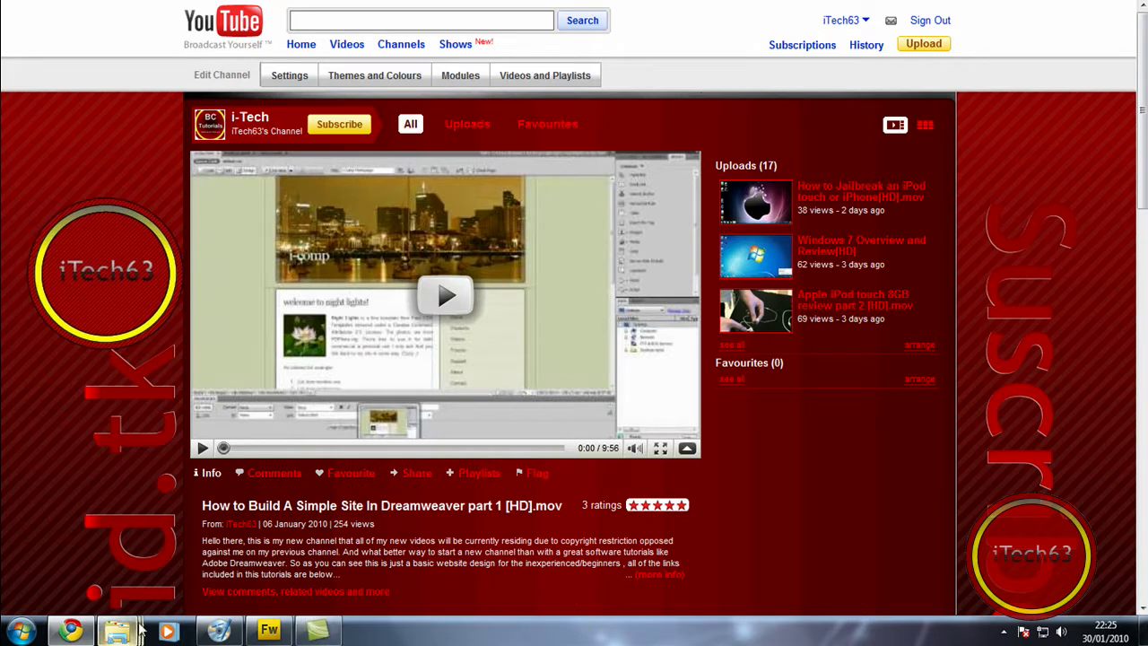
Step: Bring the Fireworks folder window forward in Explorer and select the tutorial.graphic logo file
click(269, 631)
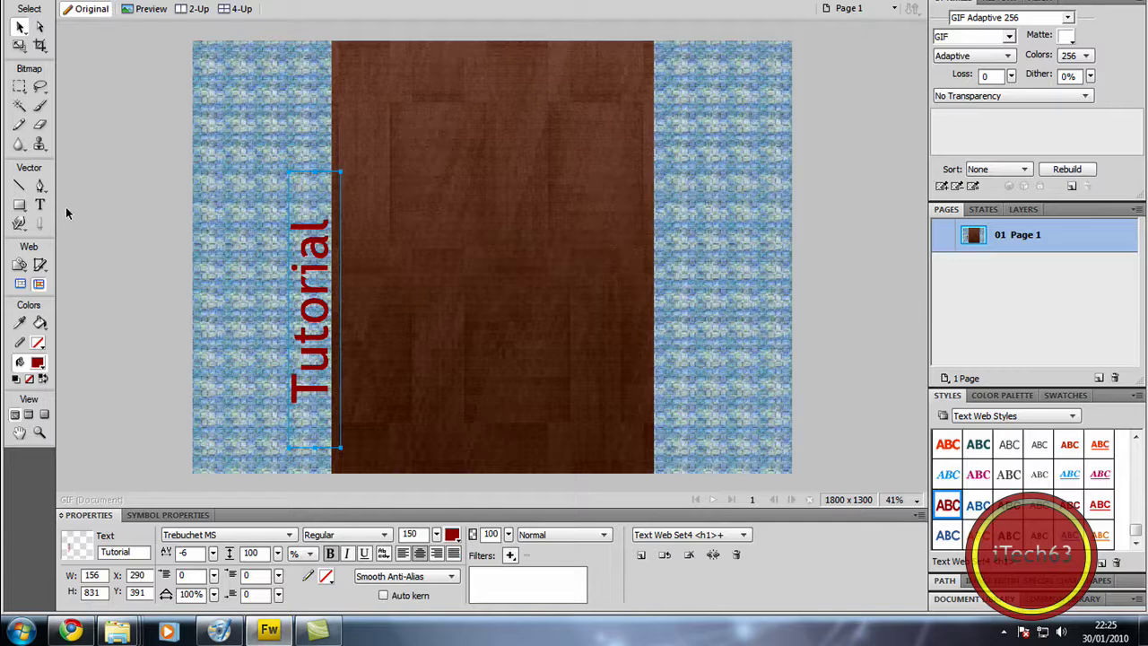
click(102, 334)
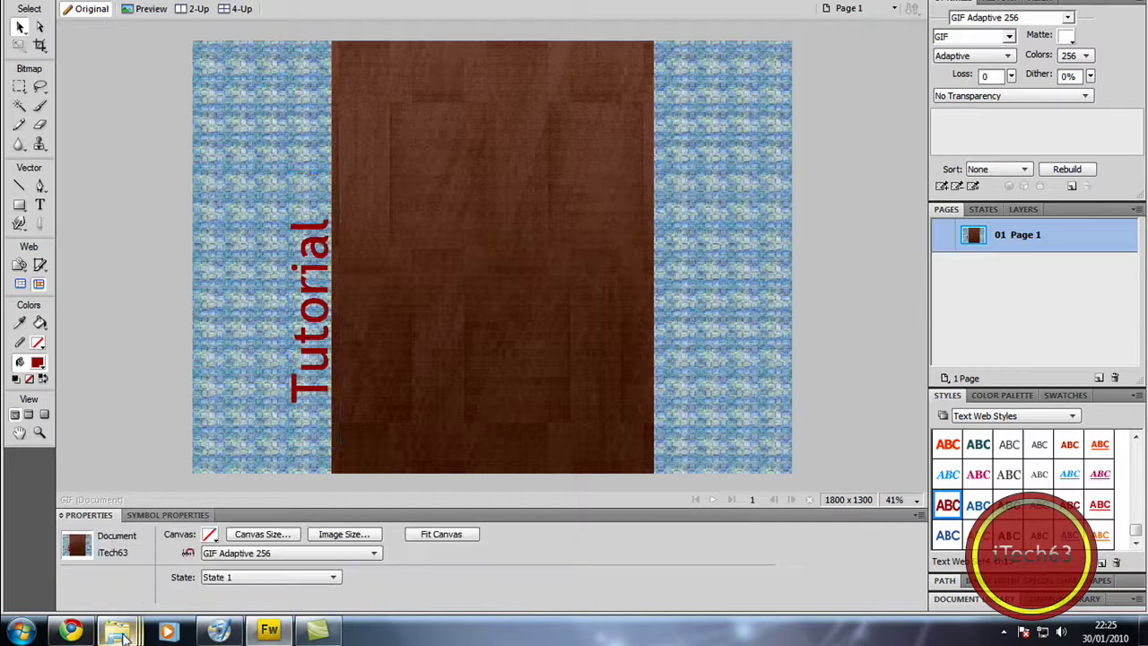
mouse_move(124, 633)
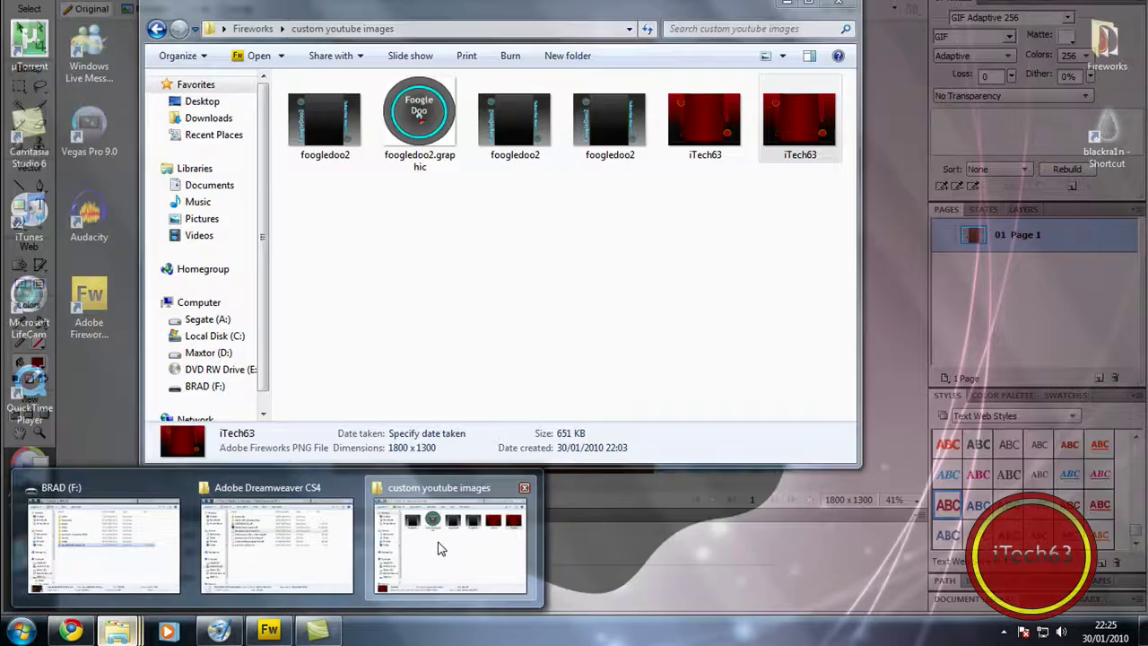
click(439, 545)
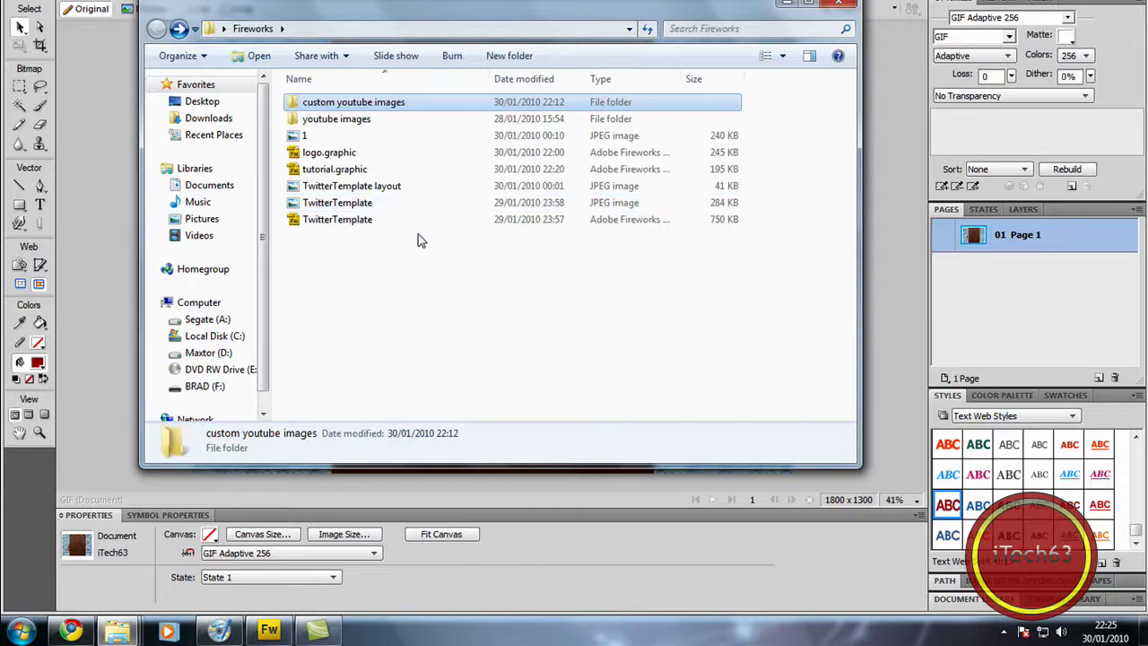
click(341, 176)
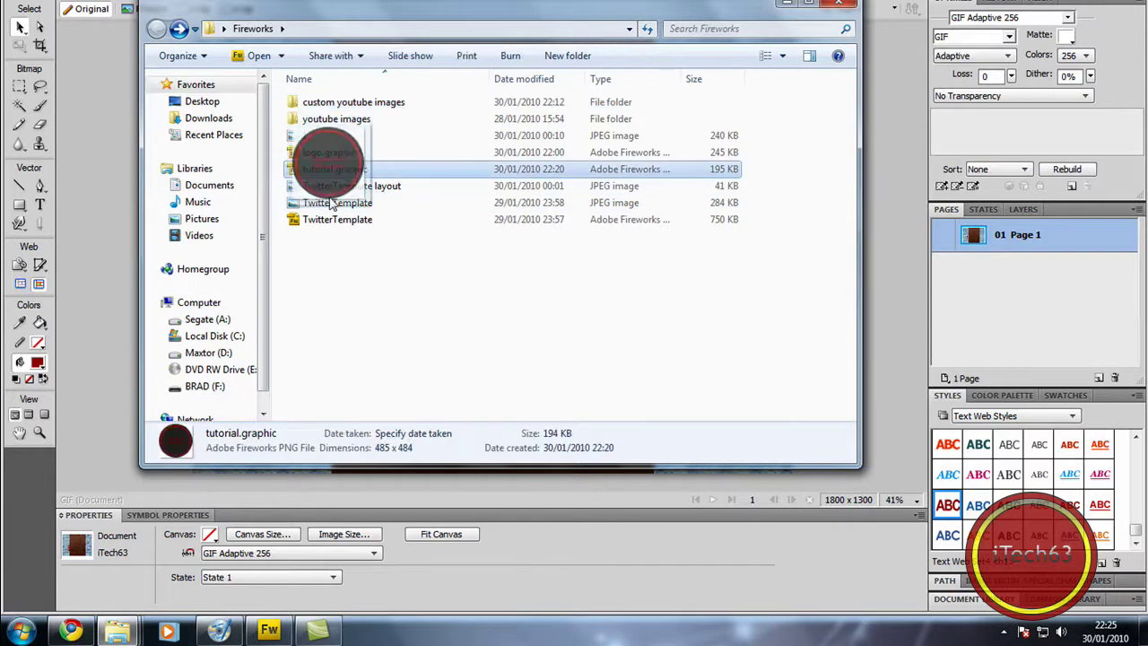
Step: Import the tutorial logo circle and scale it down to 231×230 above the rotated text
click(104, 154)
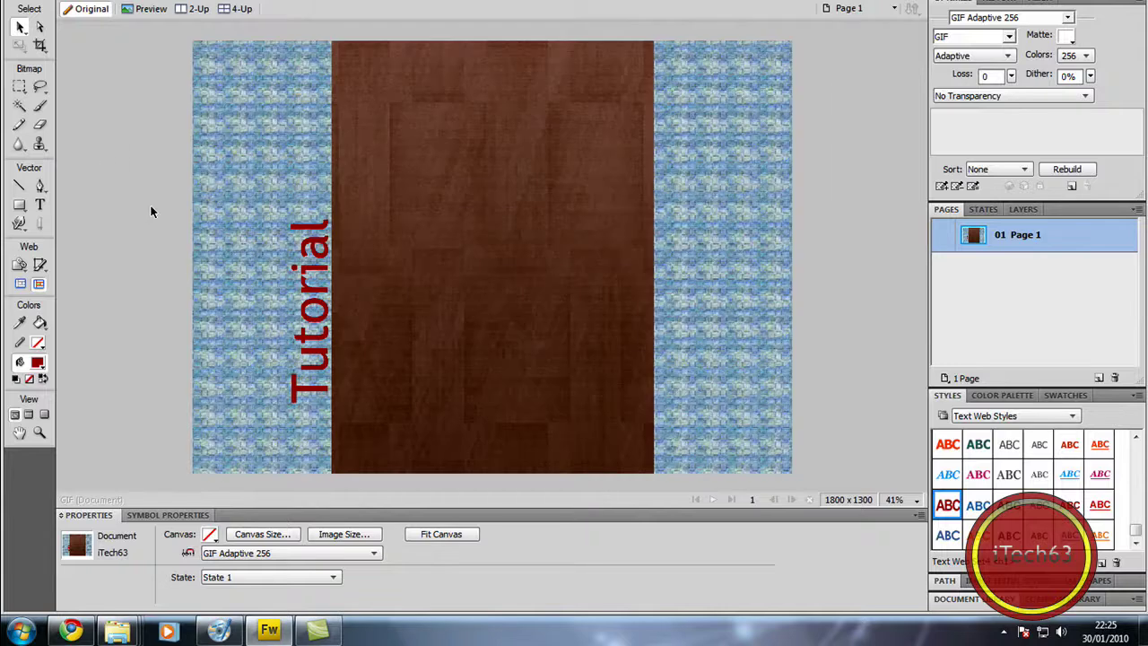
drag(237, 264, 451, 149)
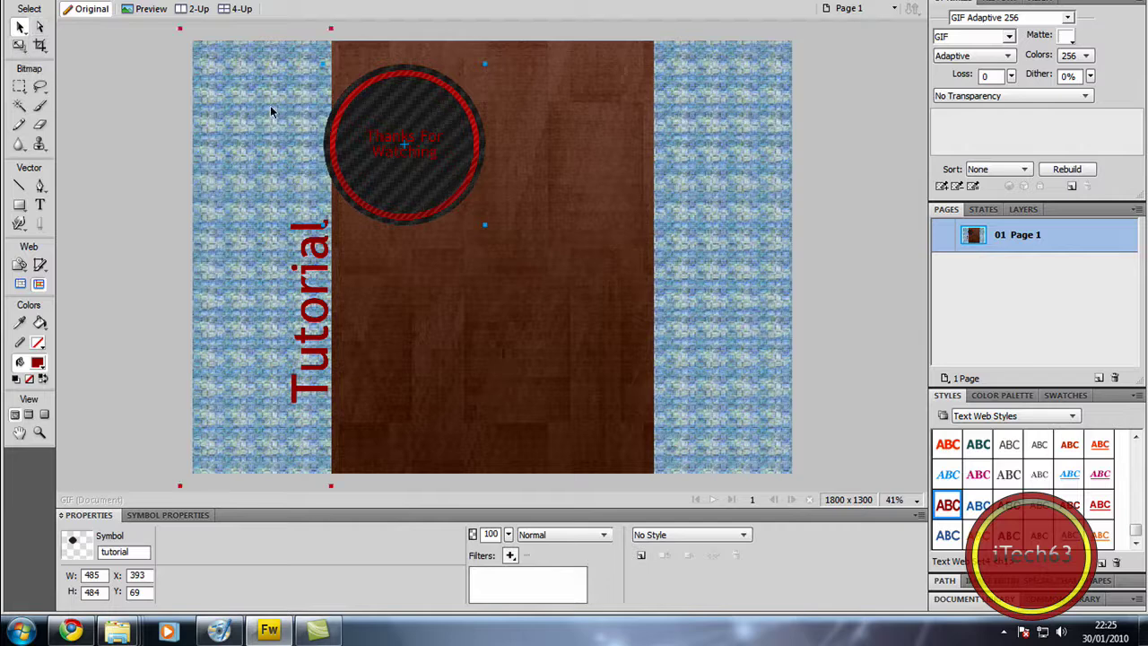
key(w)
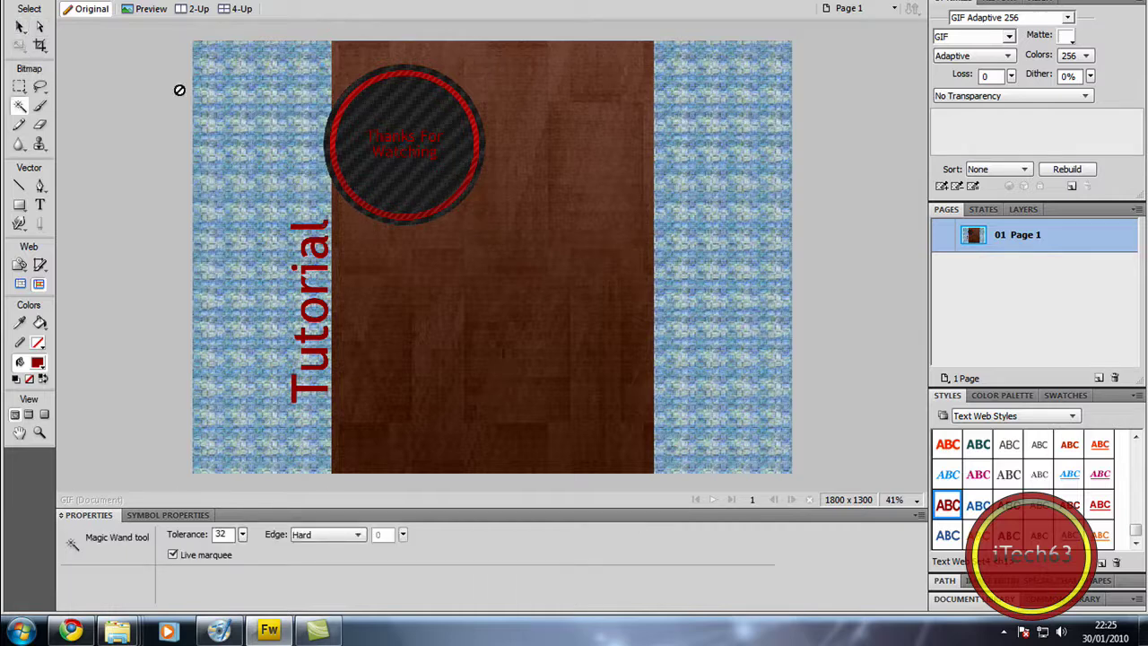
click(20, 29)
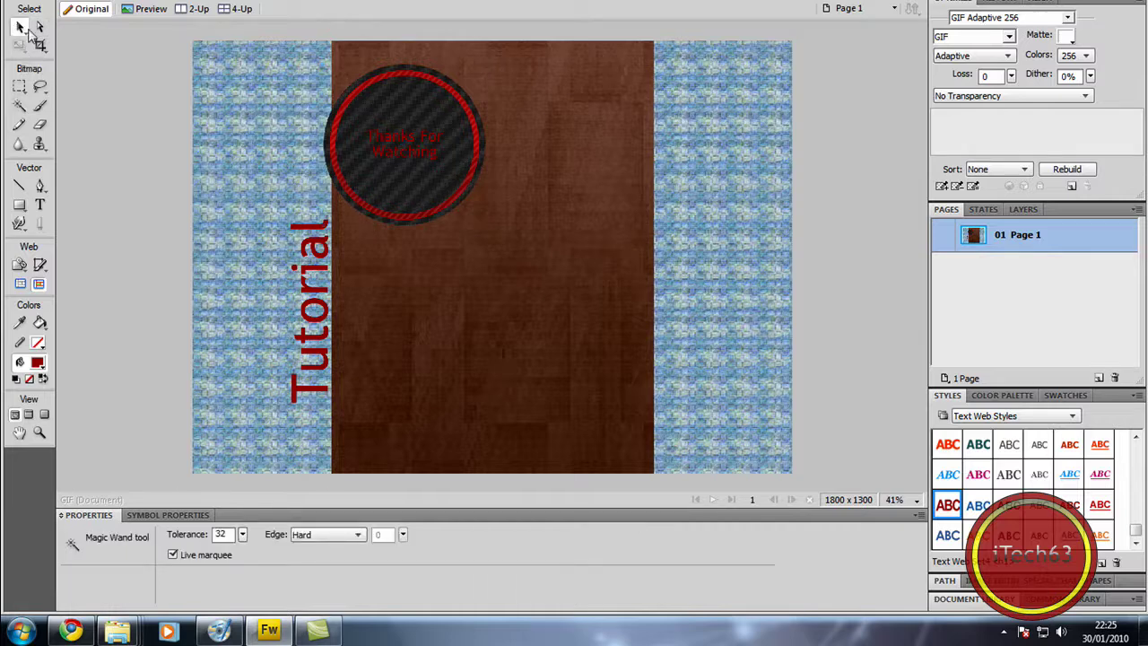
click(443, 166)
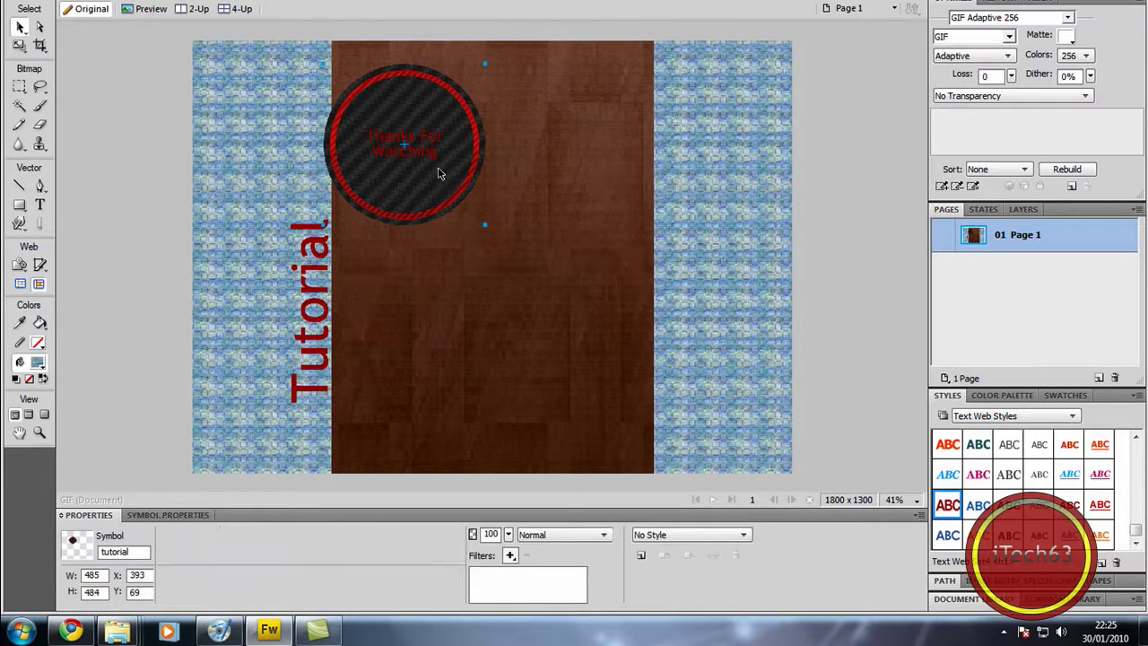
key(q)
drag(322, 63, 294, 103)
double_click(434, 171)
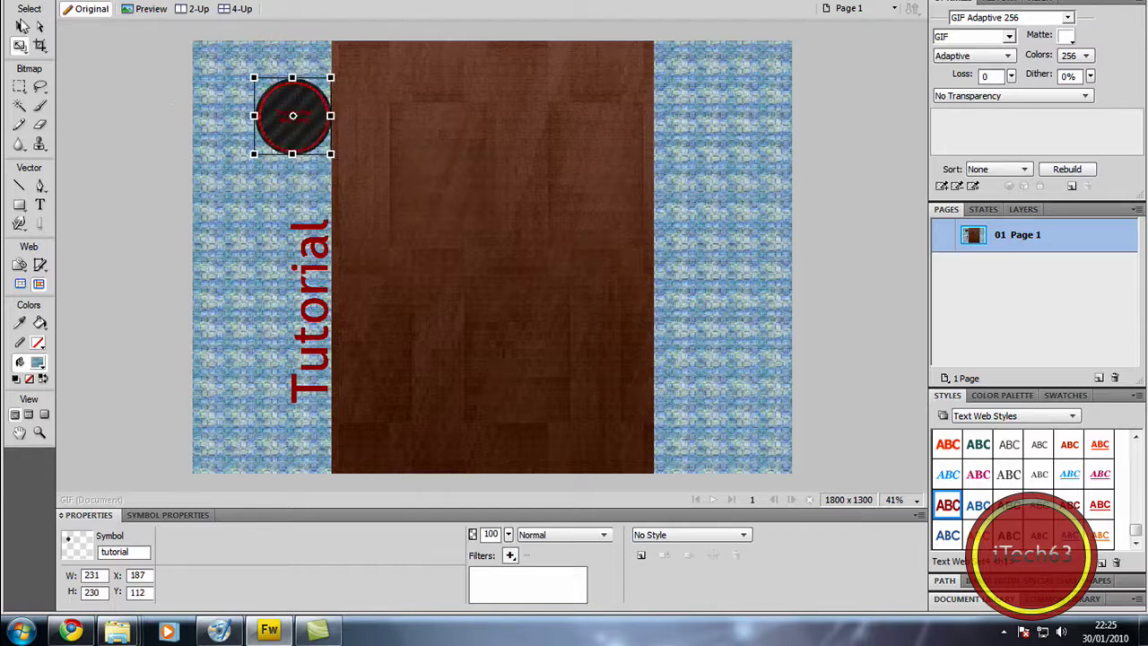
Step: Save the design as 'tutorial' in Fireworks PNG format
click(20, 27)
key(alt+f)
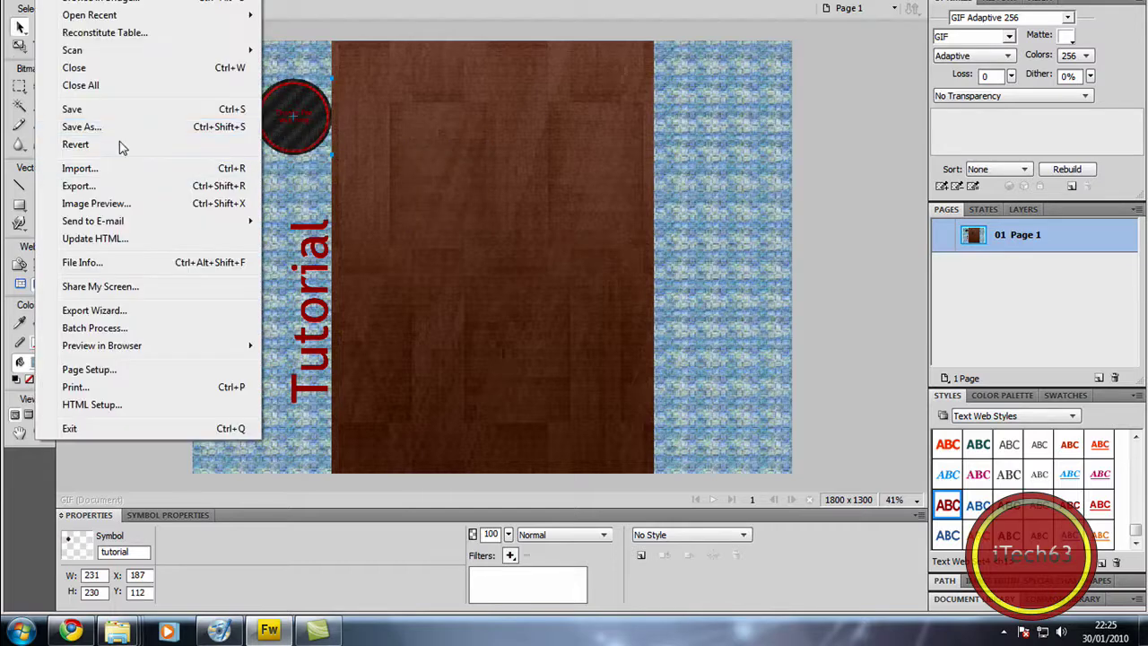
key(Escape)
key(ctrl+shift+s)
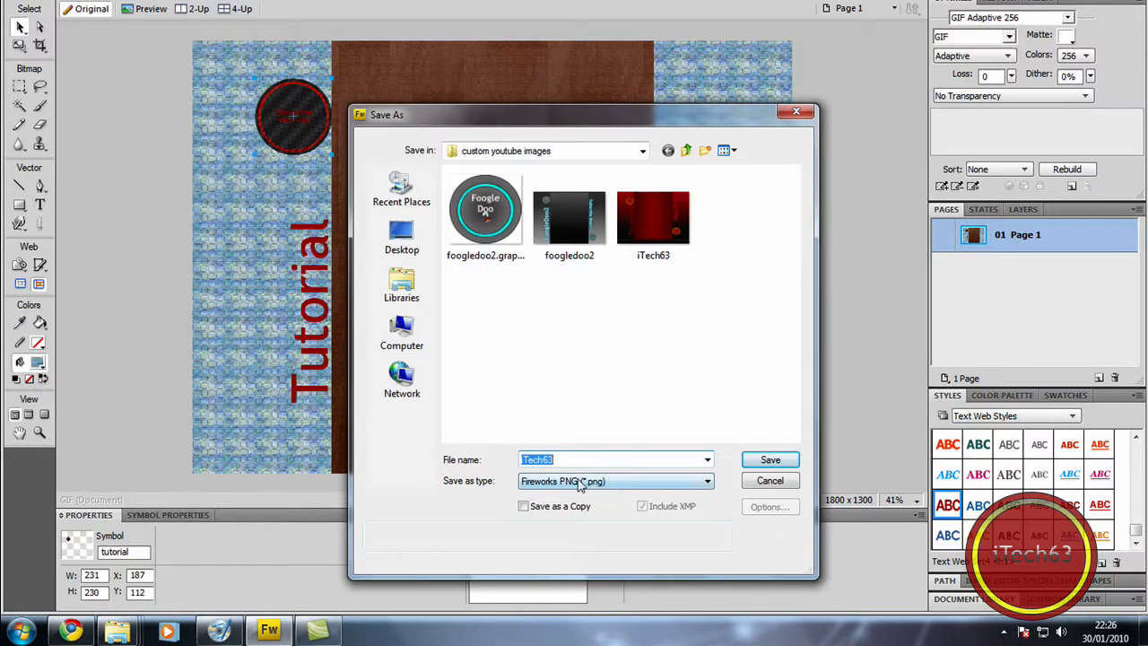
text(1)
key(BackSpace)
text(tutorial)
key(Return)
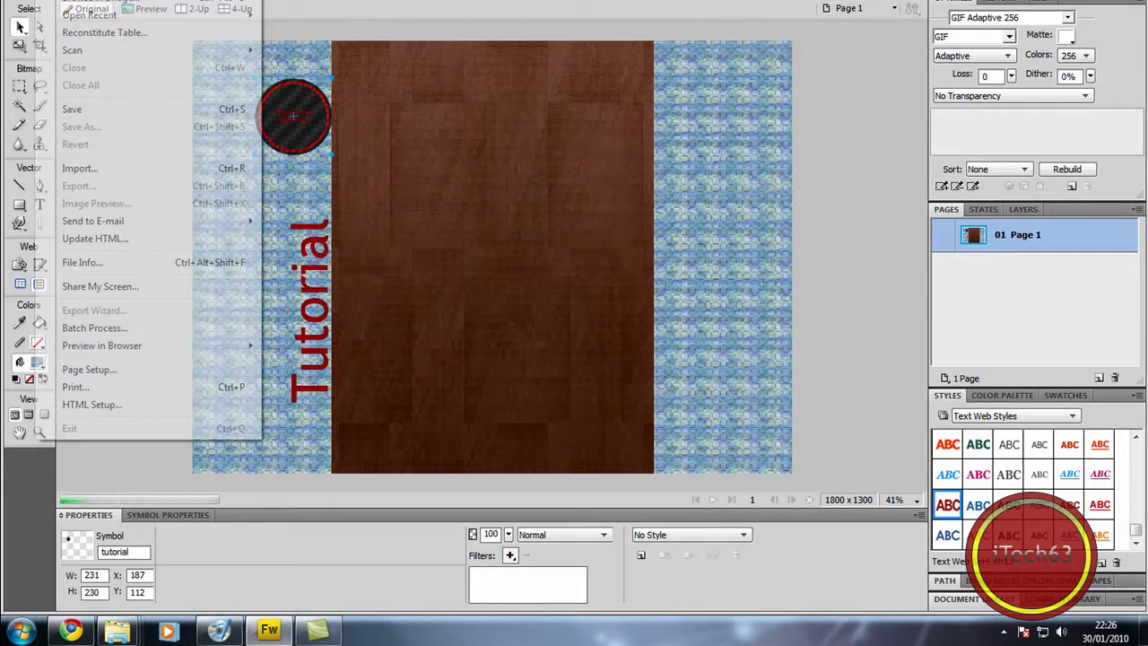
click(77, 1)
mouse_move(44, 1)
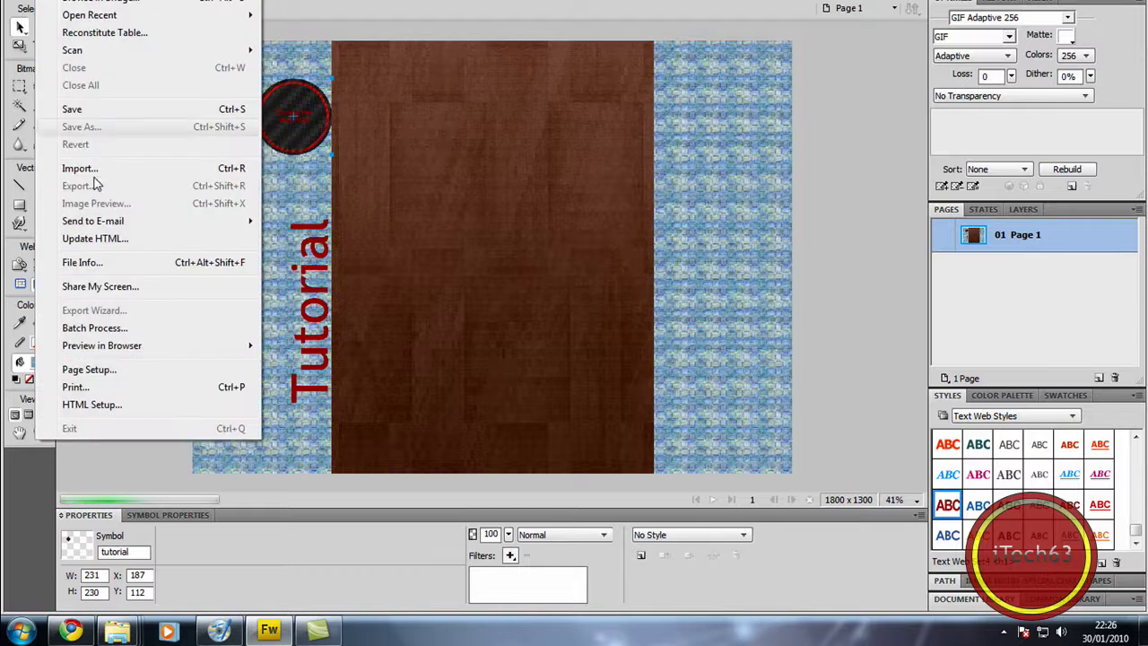
click(72, 109)
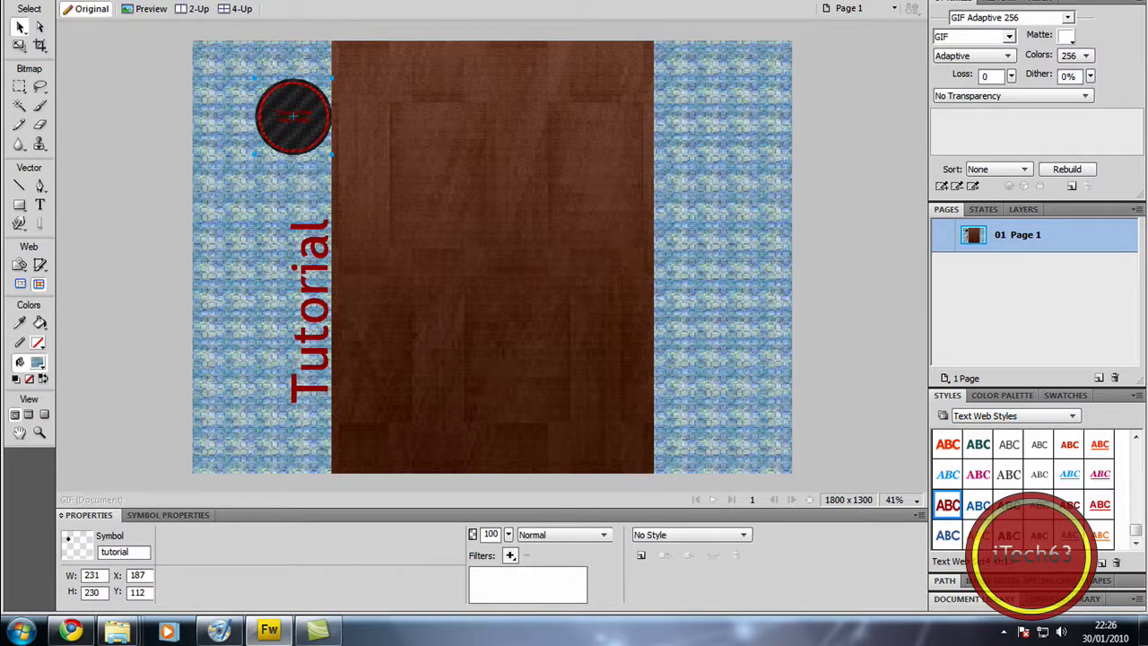
Step: Save another copy in JPEG format as tutorial.jpg
key(alt+f)
click(134, 123)
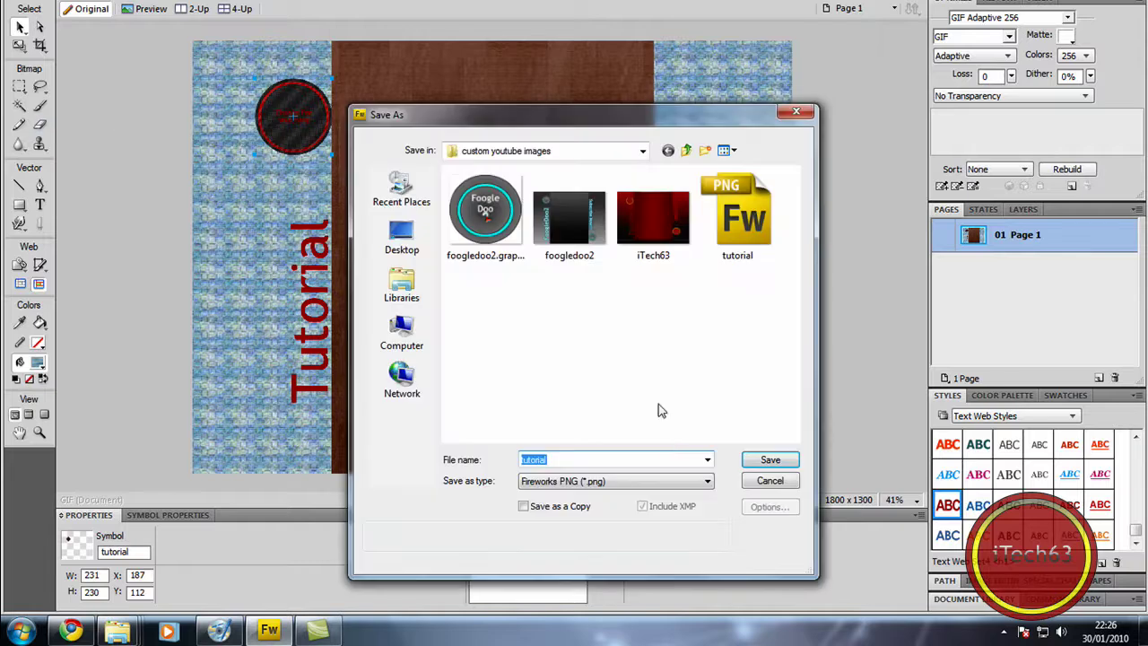
click(671, 482)
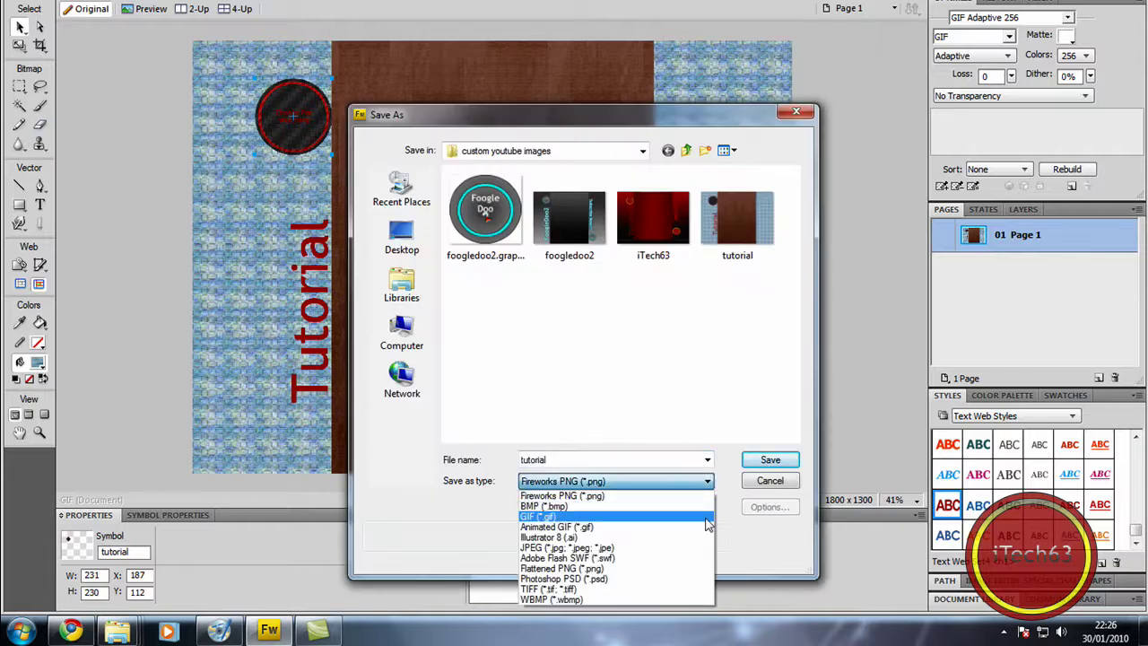
click(682, 548)
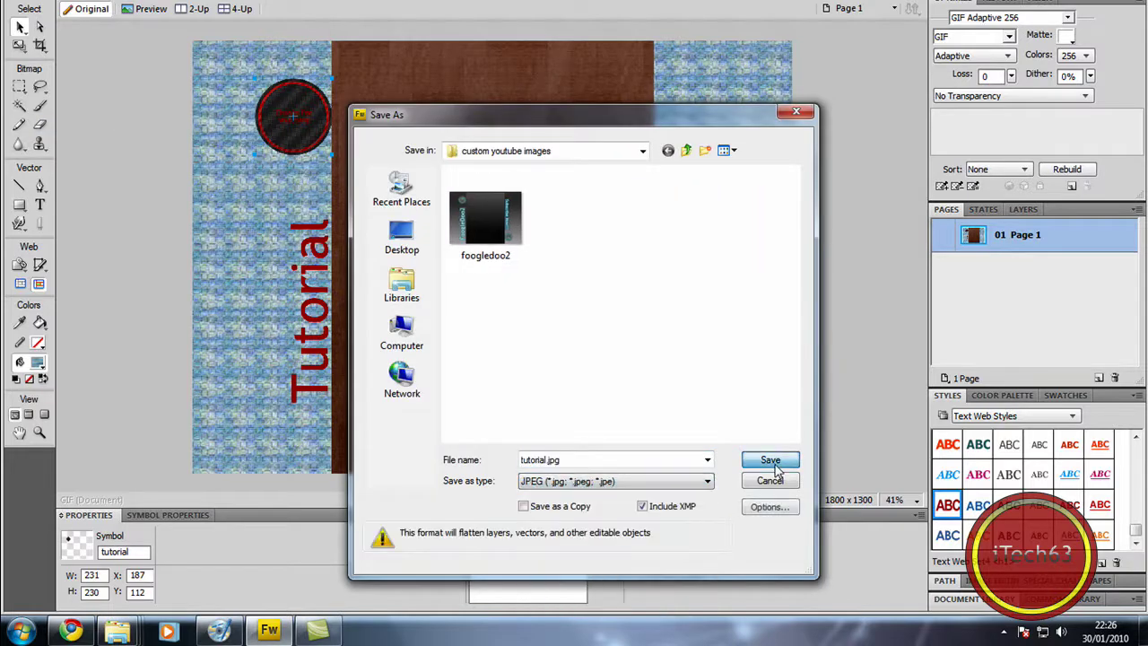
click(771, 460)
Step: Open the custom youtube images folder and delete the tutorial JPEG file
mouse_move(116, 630)
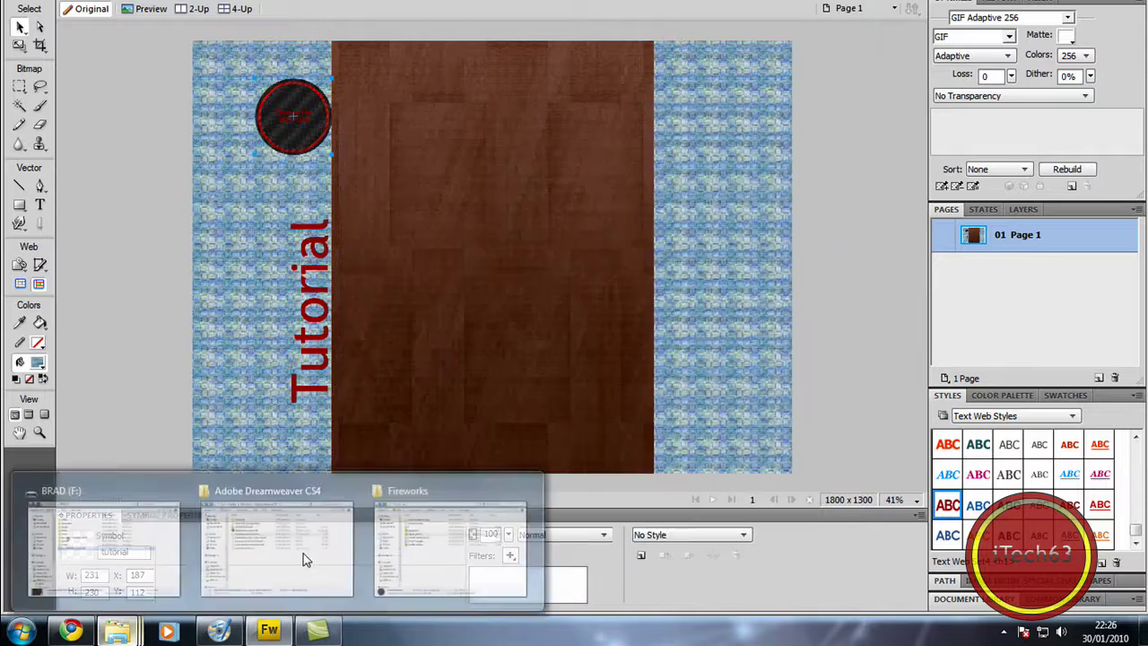
click(434, 529)
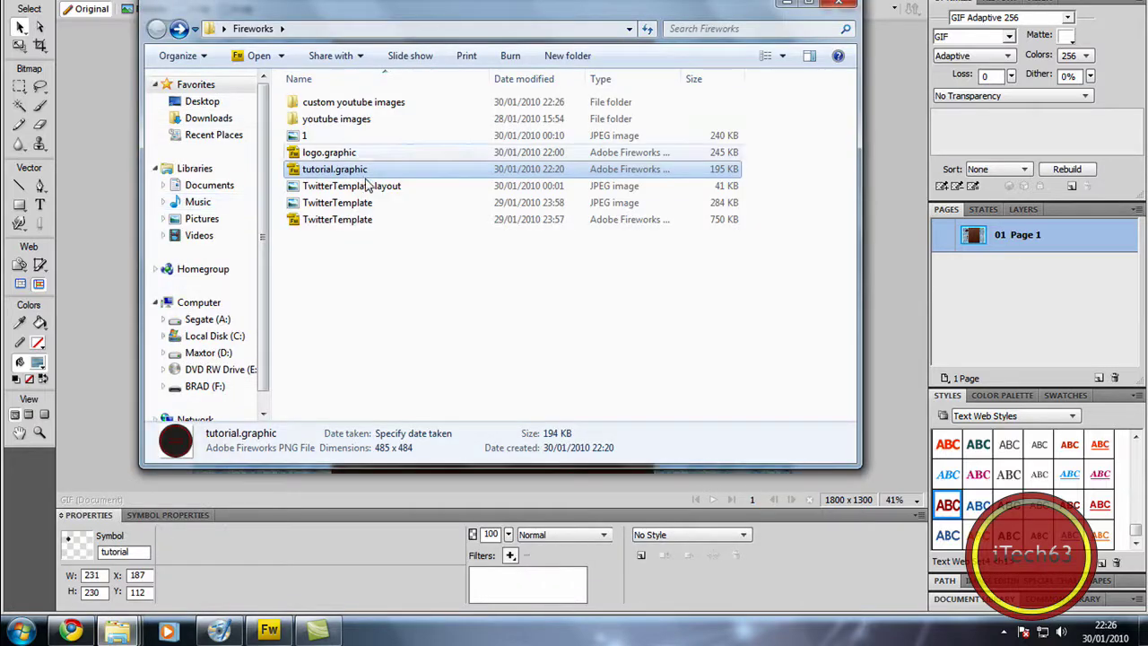
double_click(379, 104)
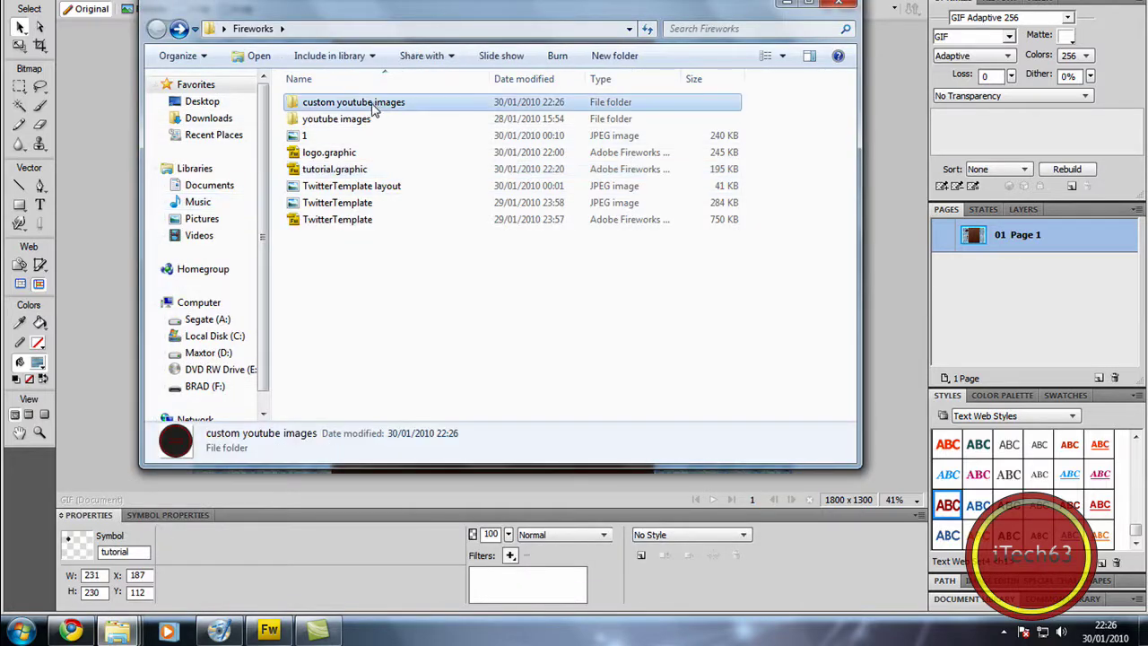
click(326, 202)
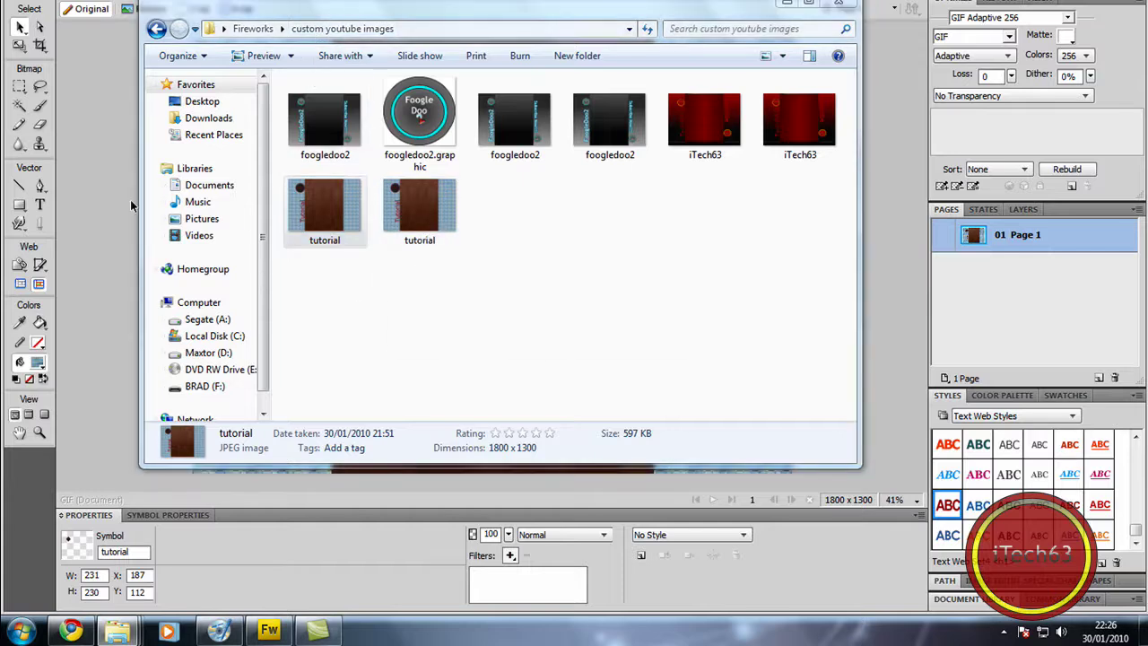
key(Delete)
key(Return)
Step: Close the folder window and save the design as tutorial.gif in GIF format
key(alt+F4)
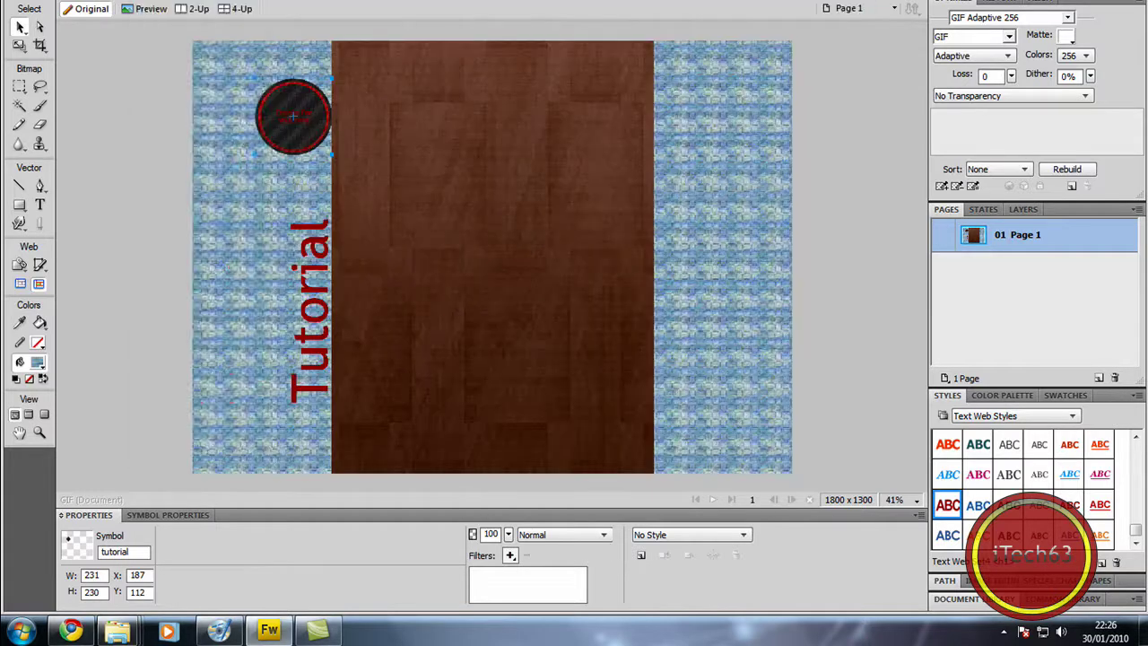
key(alt+f)
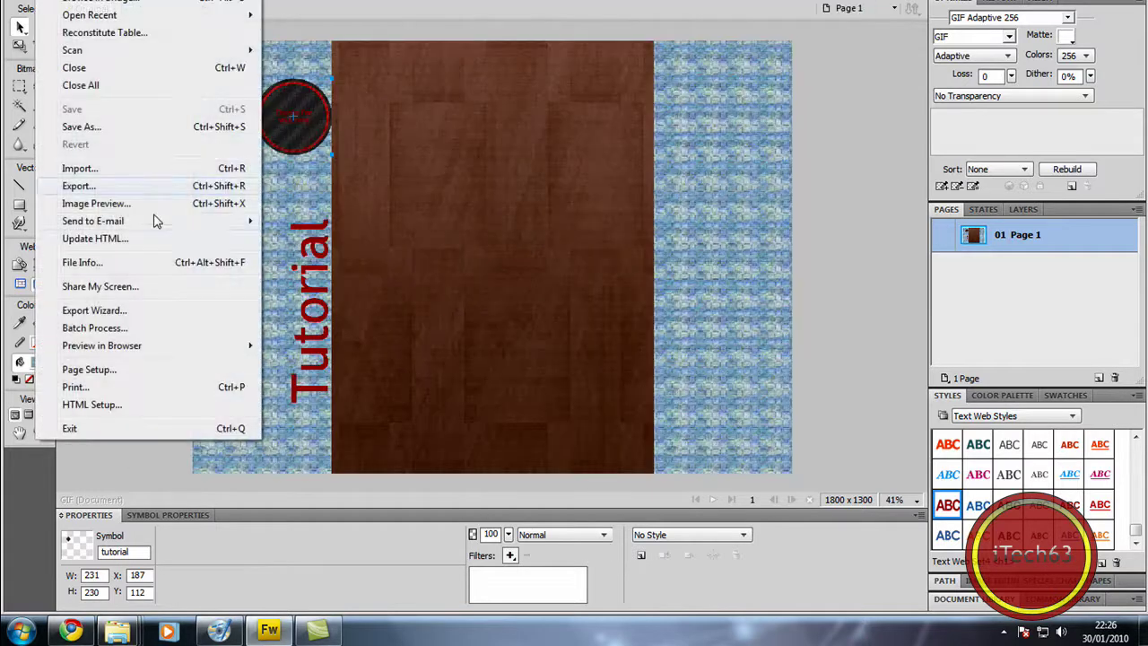
click(134, 126)
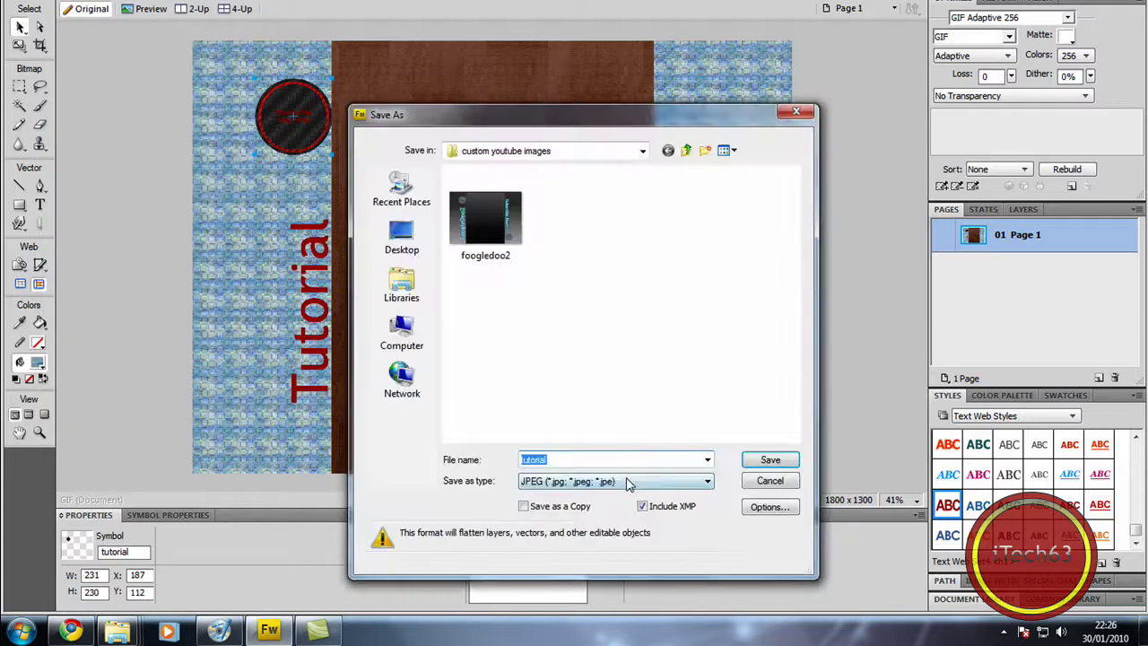
click(628, 484)
click(591, 507)
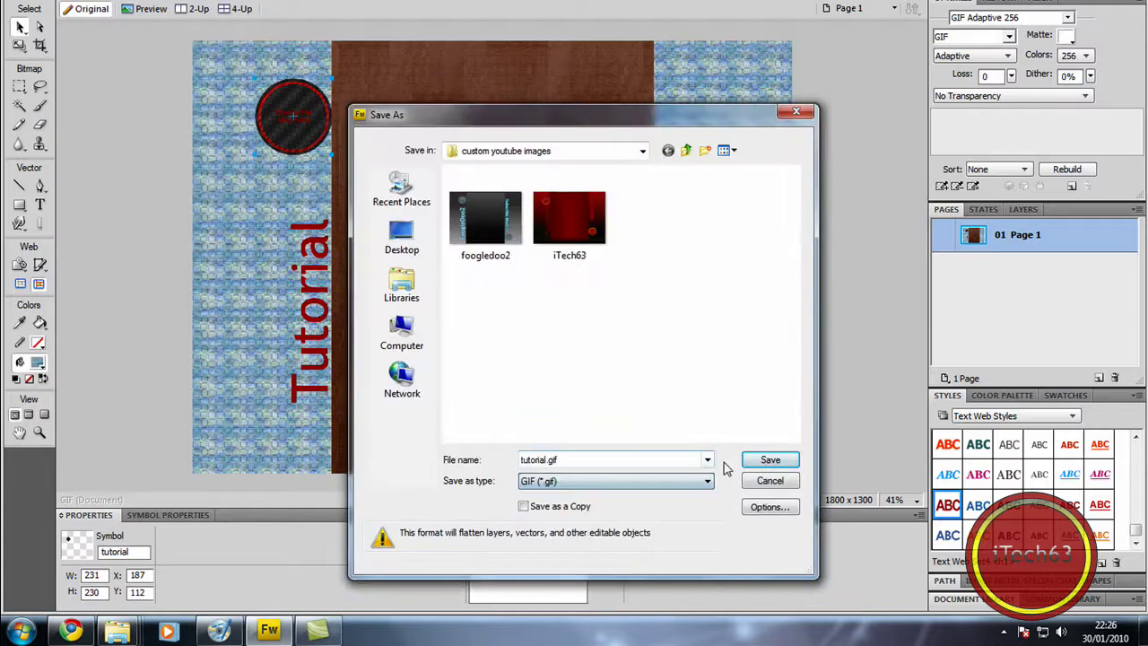
click(771, 460)
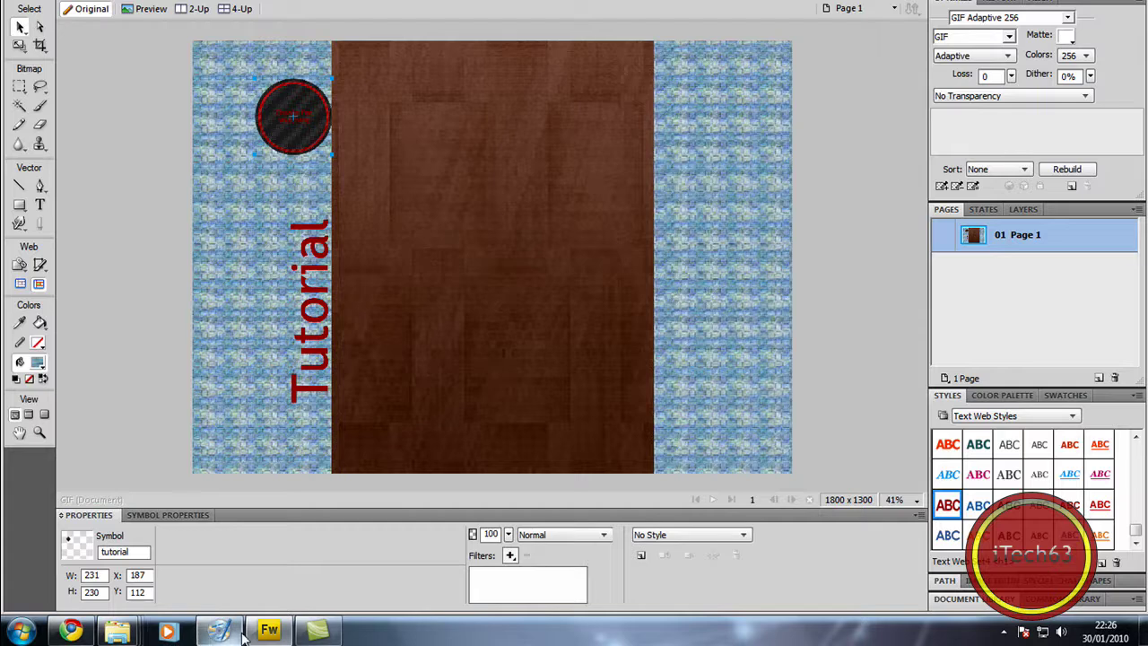
Step: Select the old tutorial GIF in the custom youtube images folder and send it to the Recycle Bin
mouse_move(116, 630)
click(386, 538)
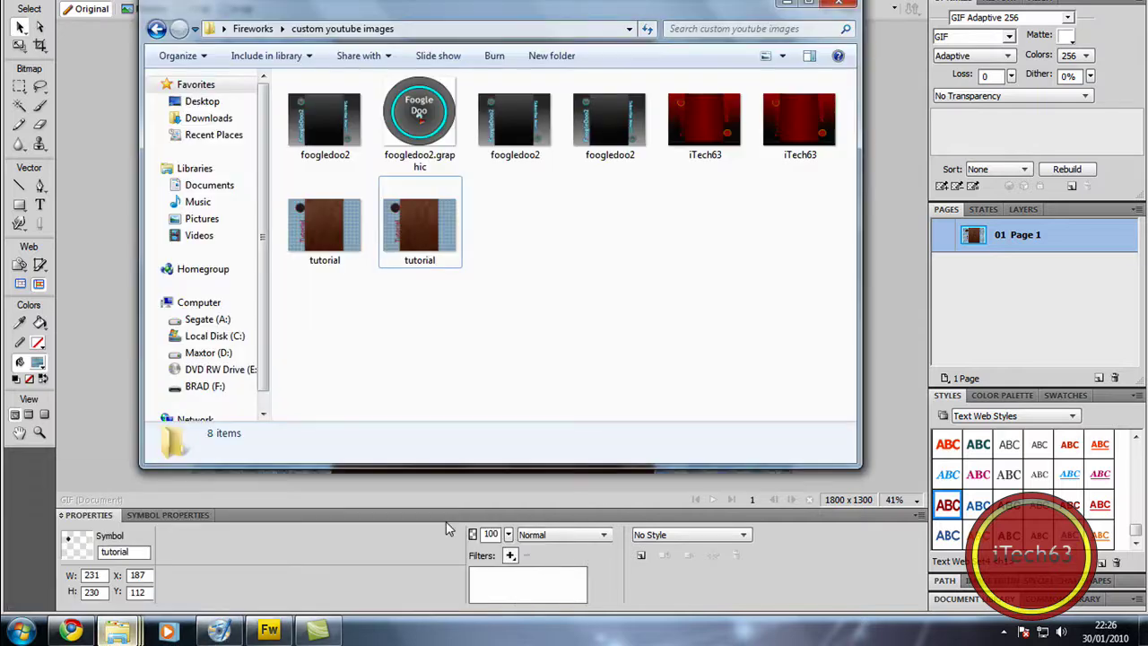
click(340, 238)
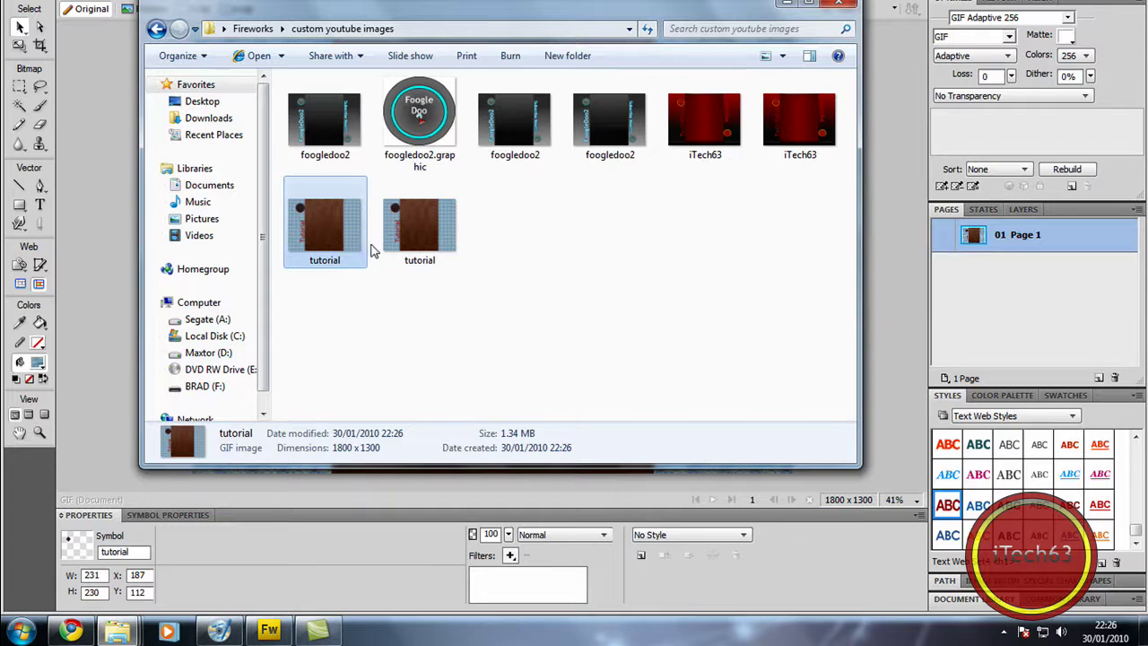
click(419, 218)
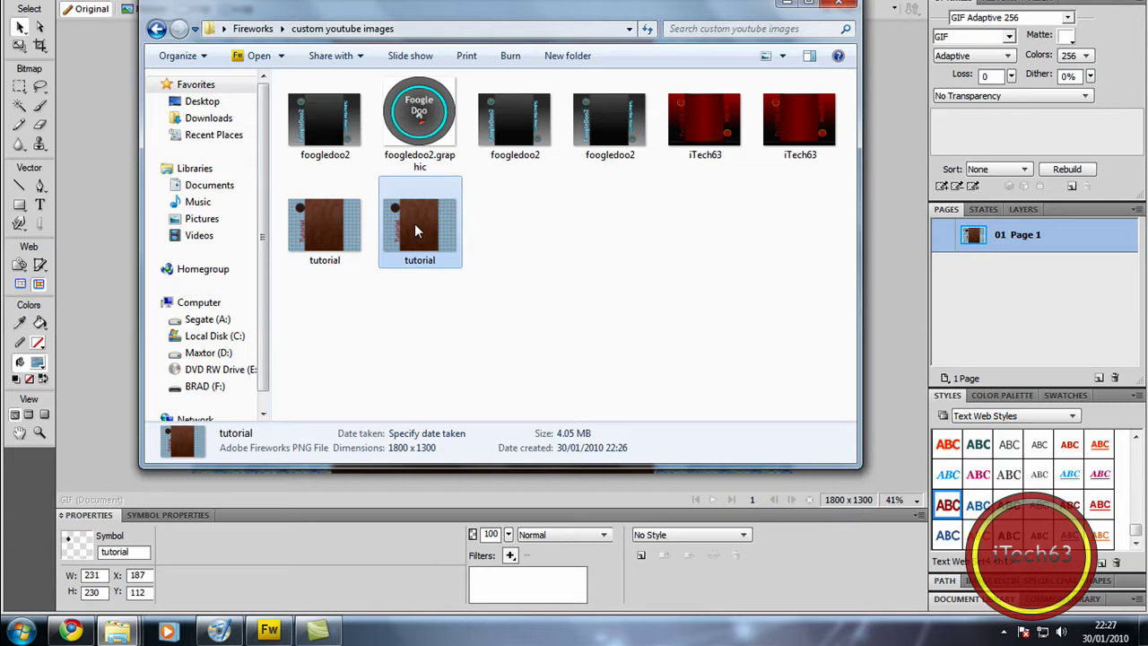
click(348, 224)
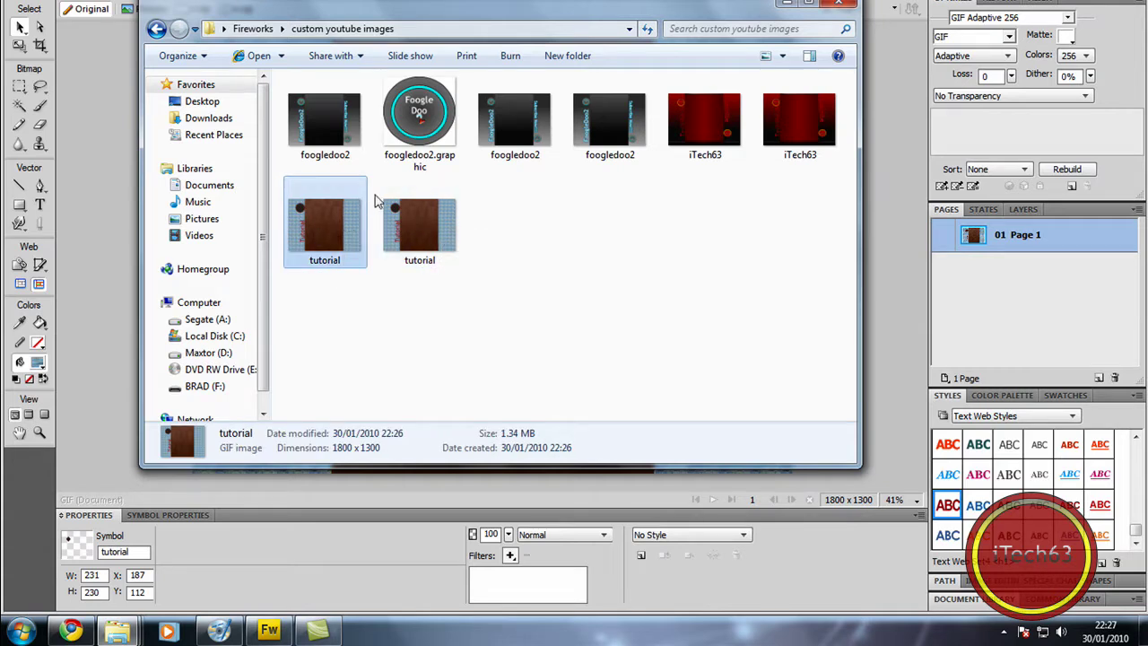
key(Delete)
key(Return)
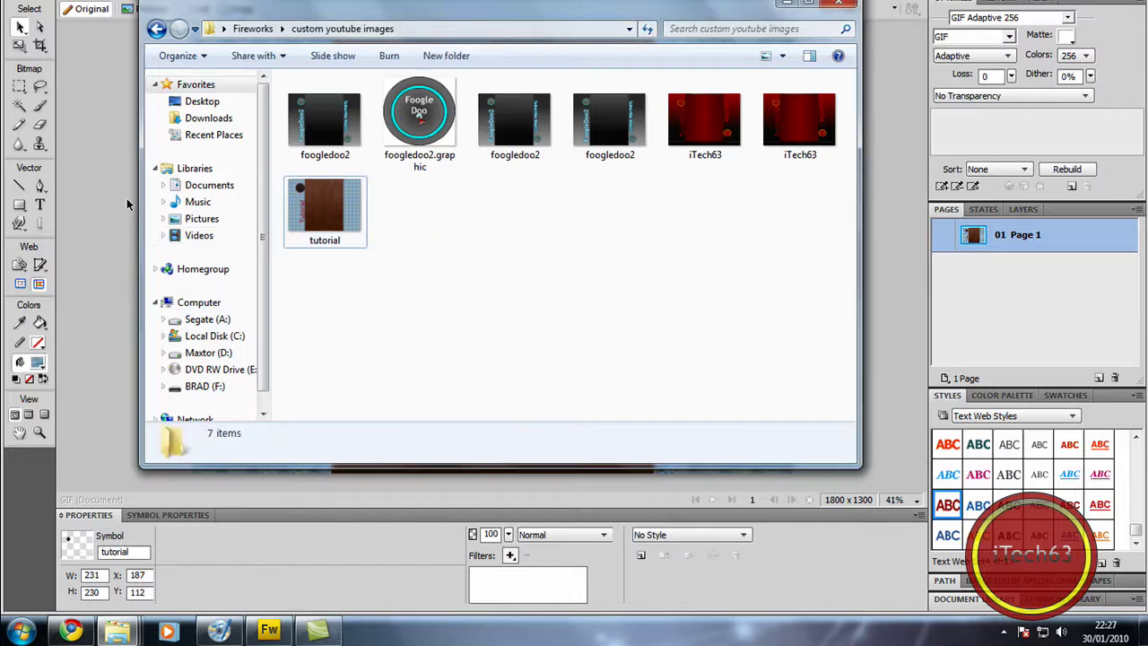
Step: Delete the wood-textured centre panel so the middle becomes transparent
click(126, 198)
click(481, 313)
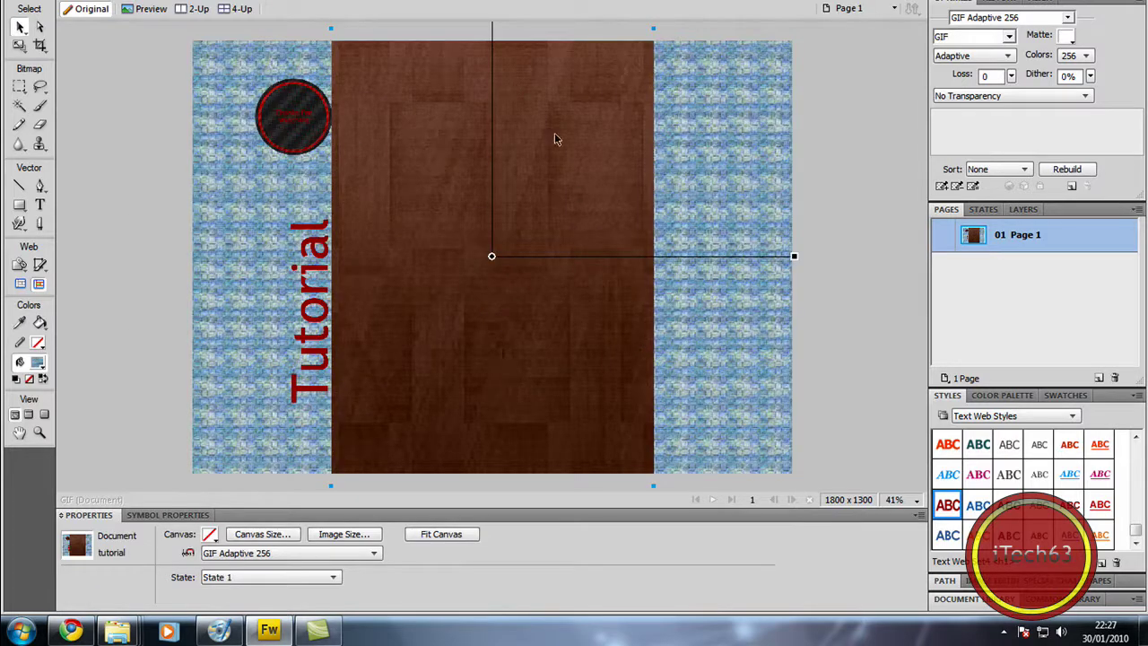
key(Delete)
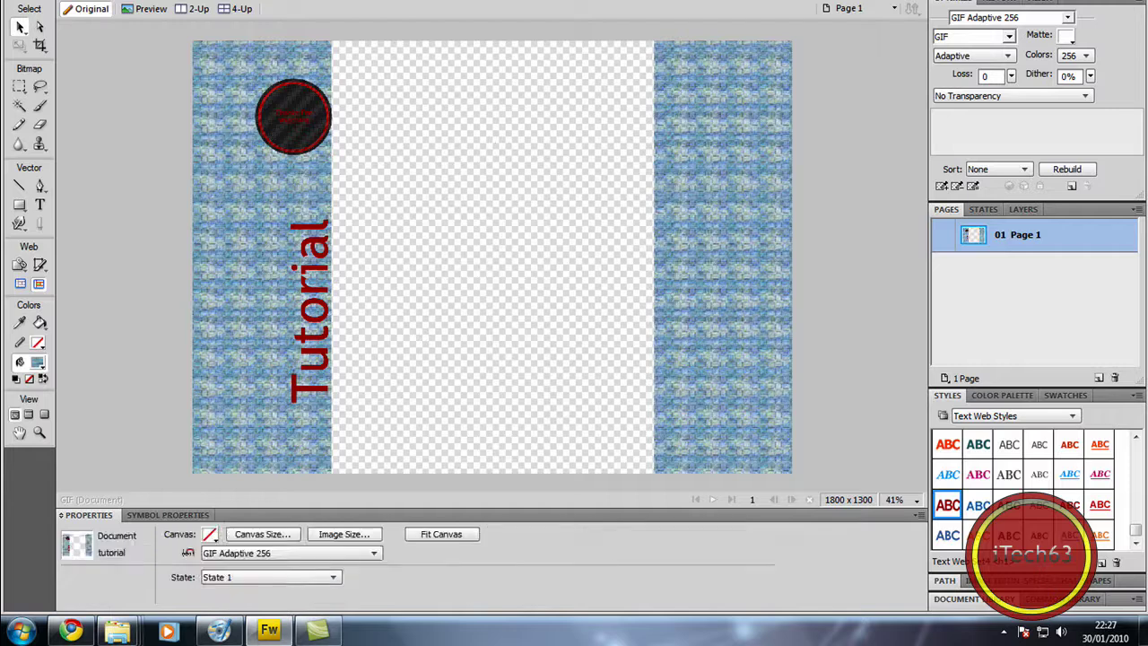
Step: Save as tutorial.gif and confirm it in Explorer at 1800×1300, 774 KB
key(alt+f)
click(104, 131)
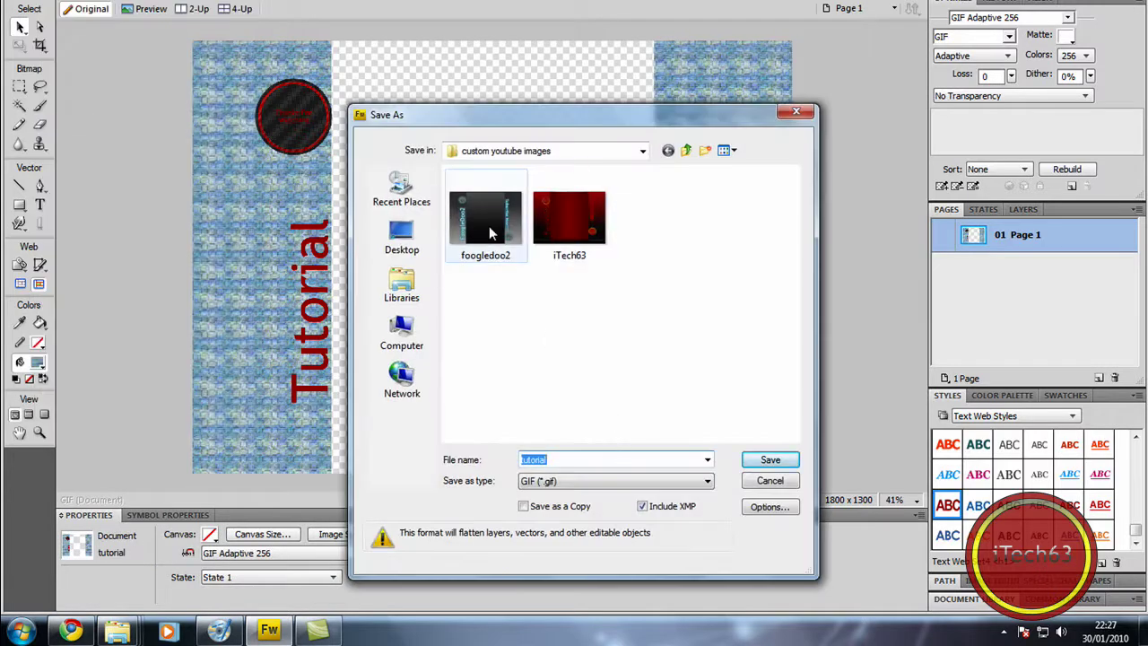
click(770, 461)
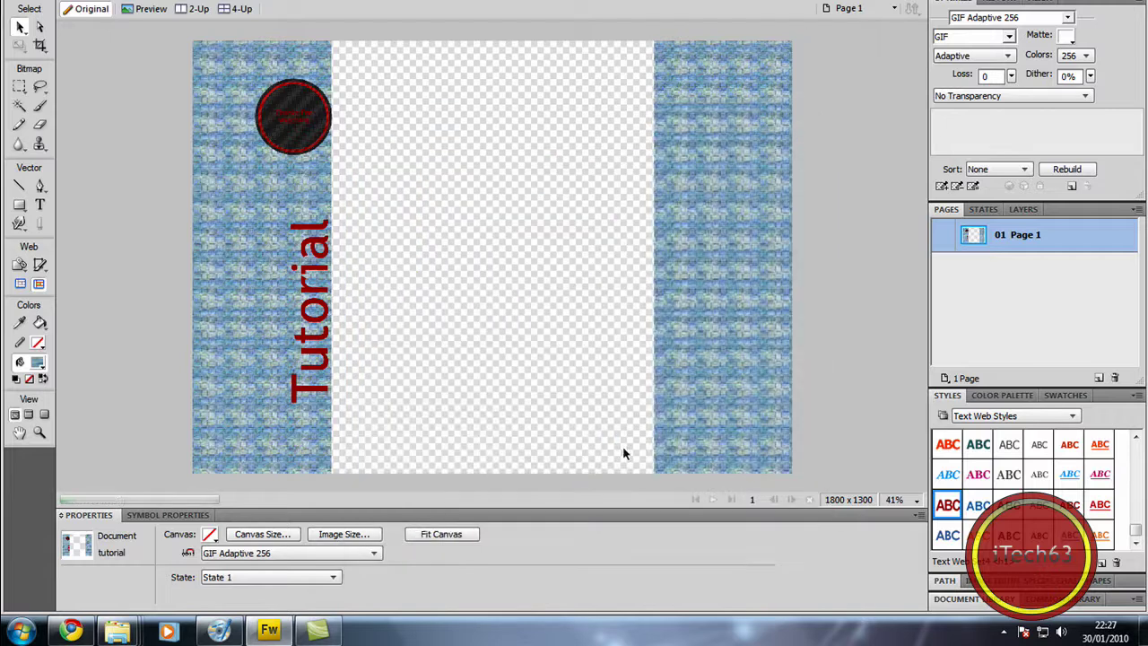
mouse_move(116, 631)
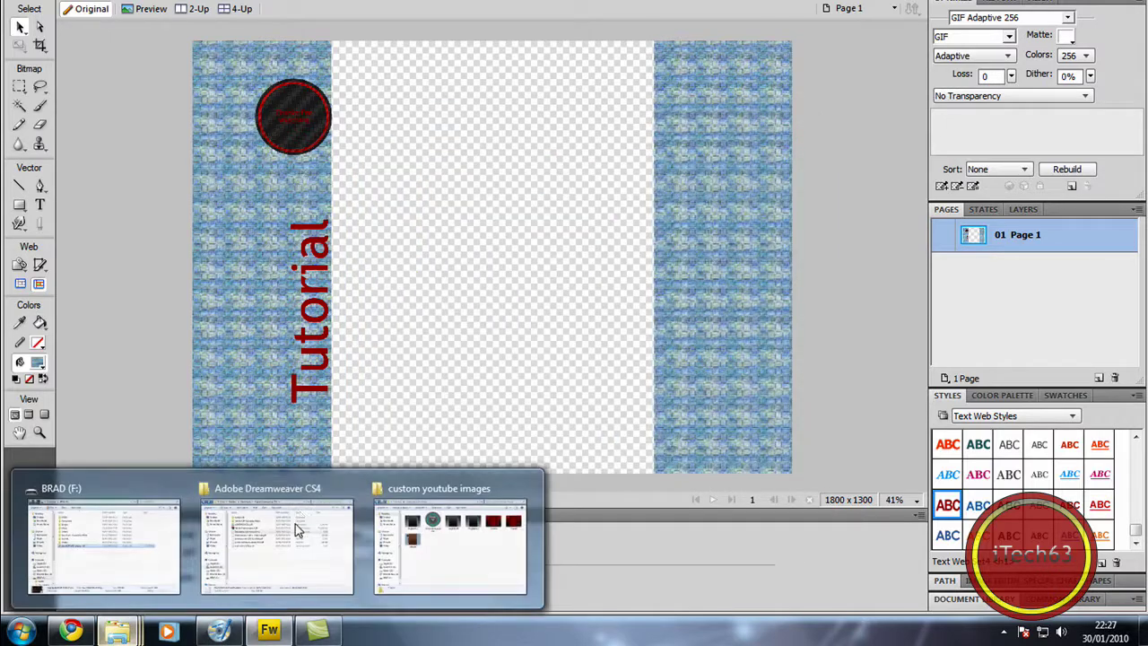
click(438, 536)
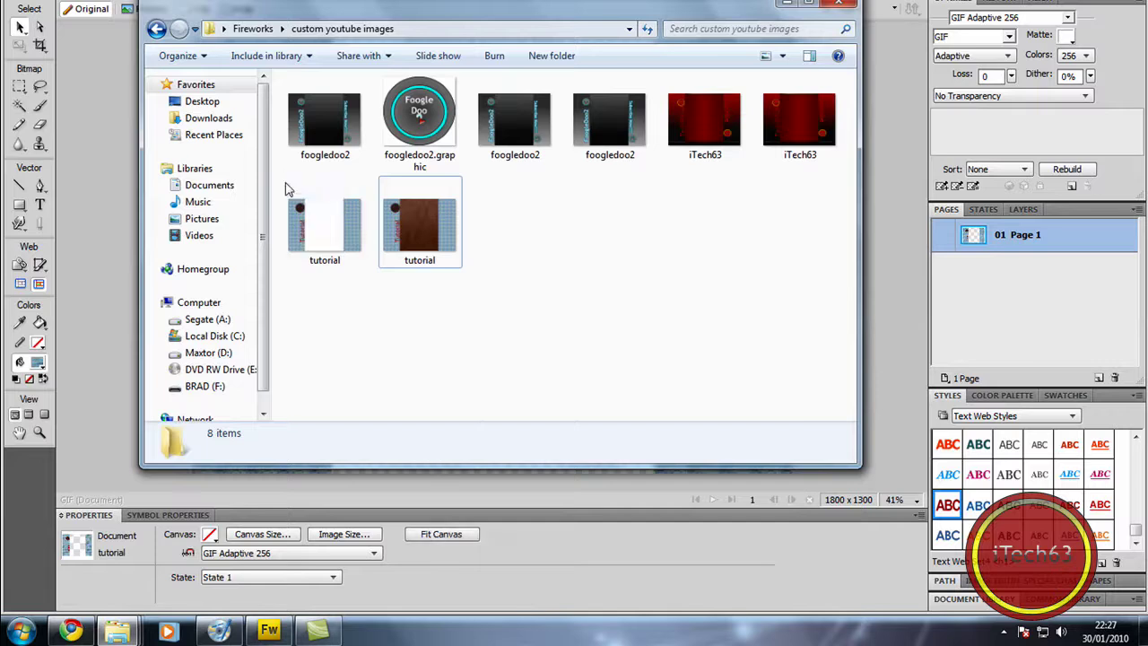
click(313, 218)
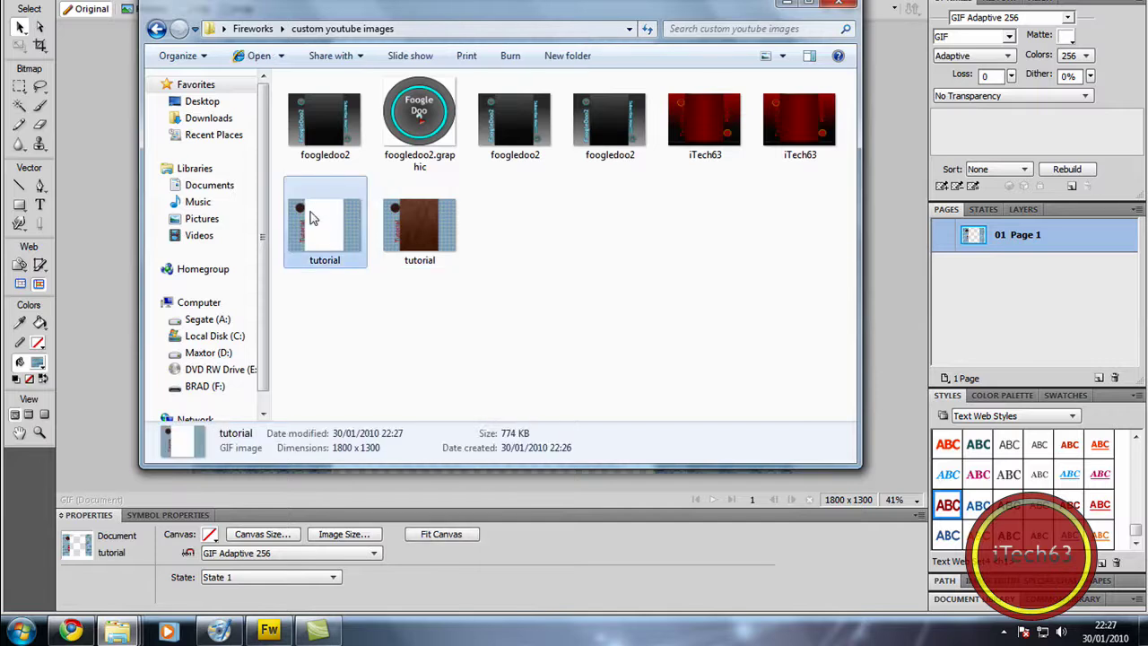
click(121, 244)
click(720, 244)
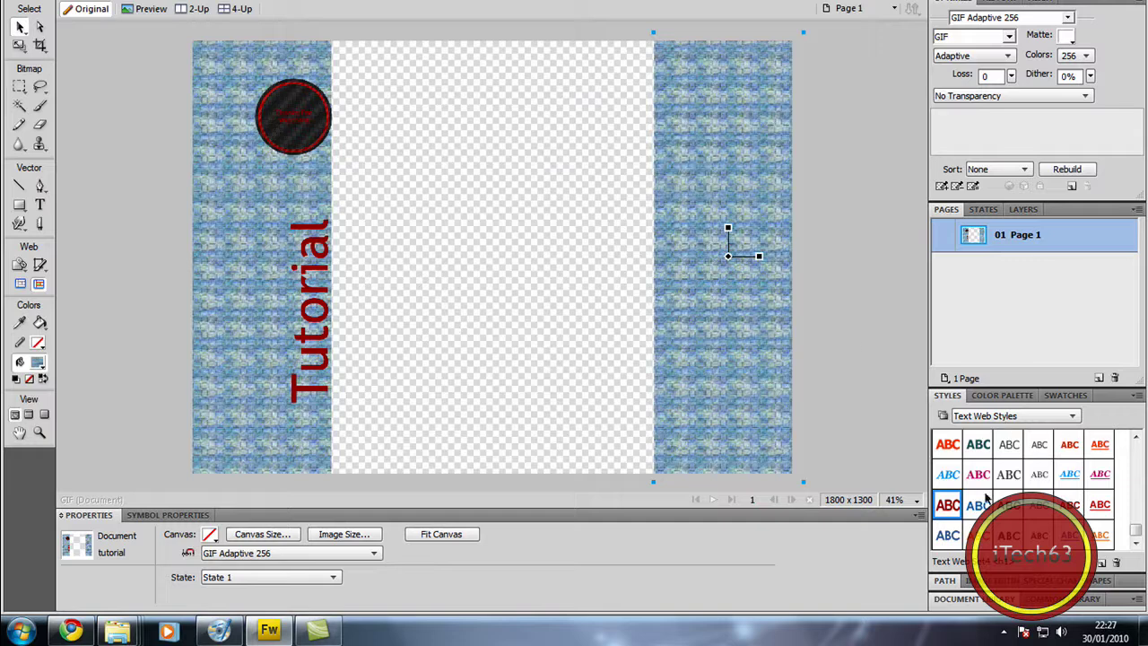
Step: Apply the red ABC style to both side bars and begin re-saving the design
click(948, 444)
shift+click(241, 407)
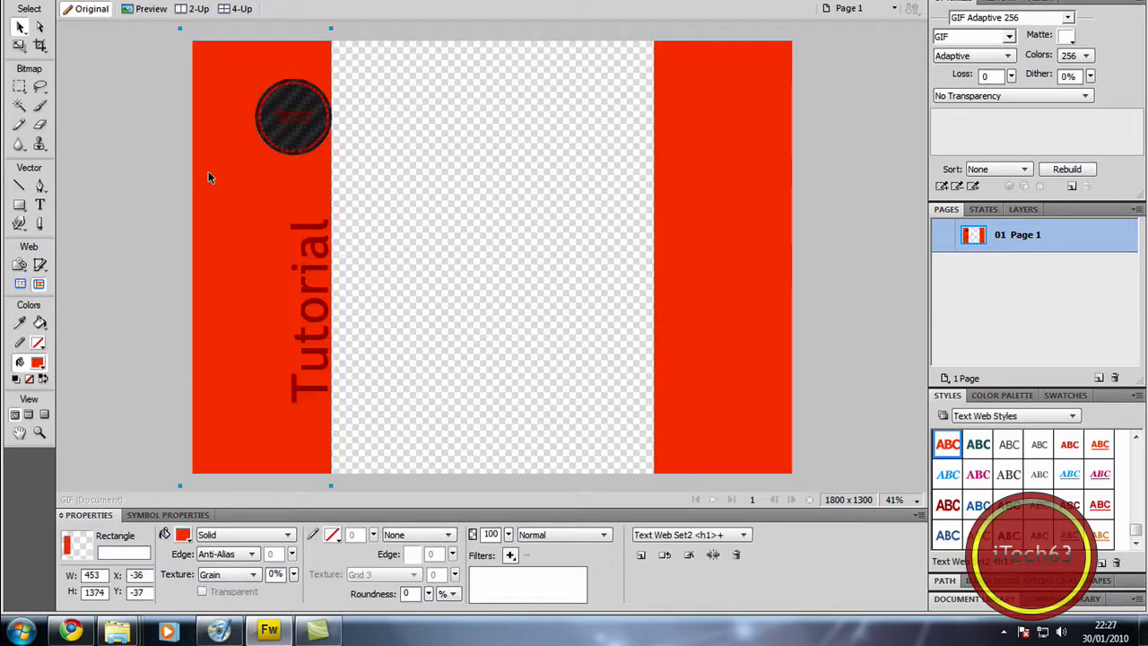
key(alt+f)
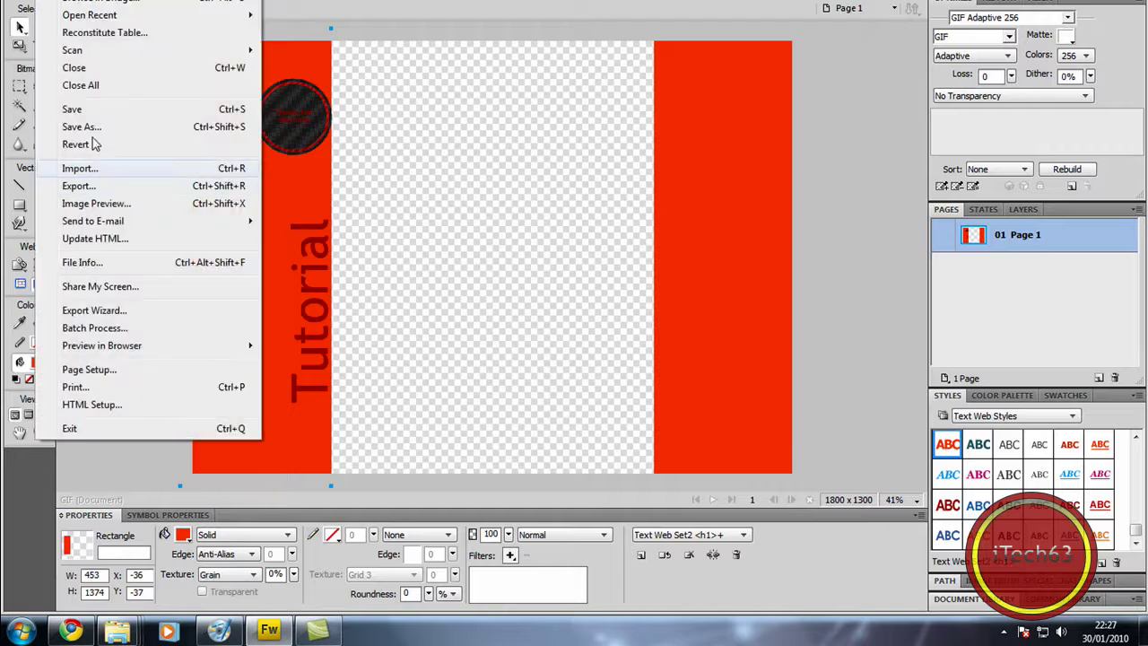
click(71, 108)
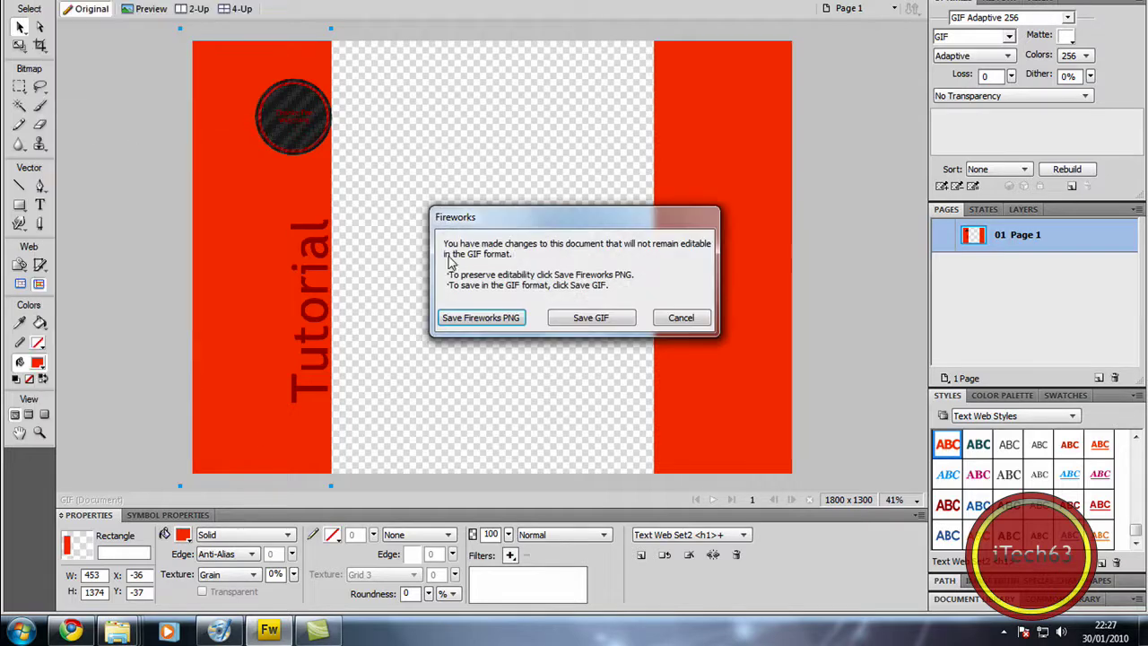
Step: Save in GIF format, verify tutorial.gif is now 23.4 KB, then return to YouTube in Chrome
click(588, 319)
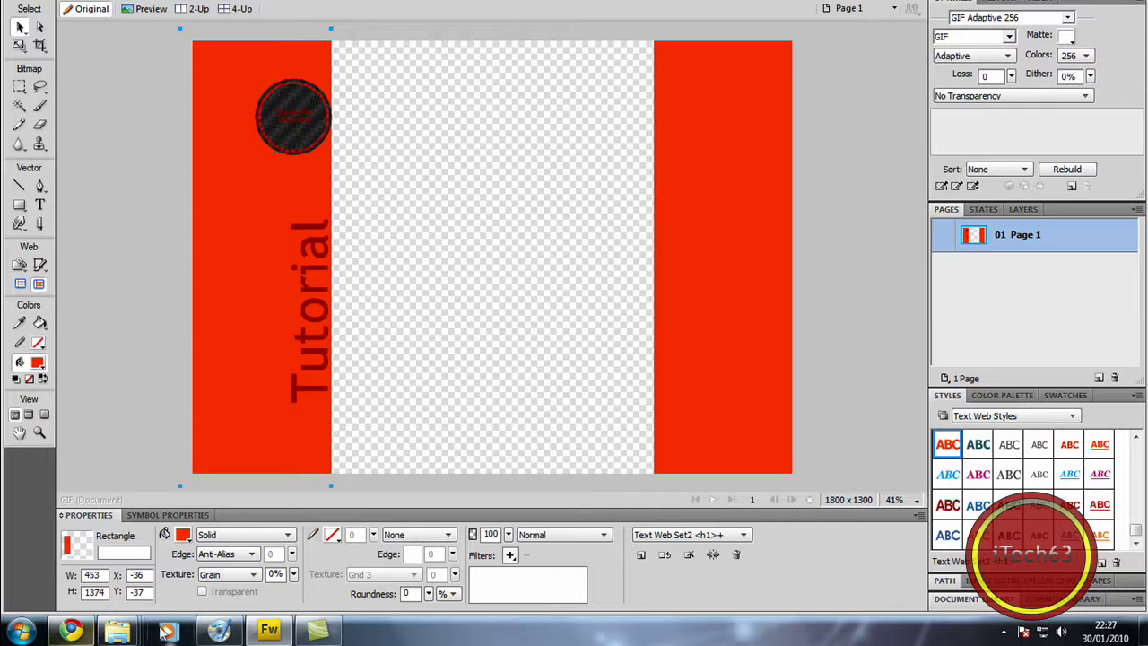
mouse_move(116, 631)
click(409, 551)
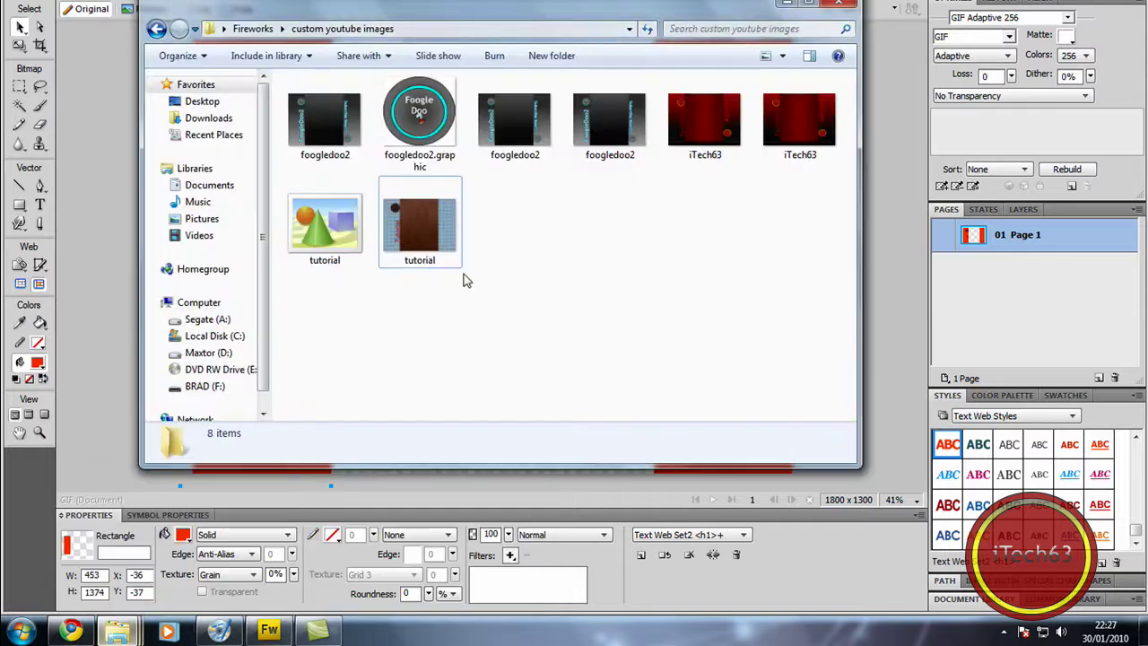
click(300, 237)
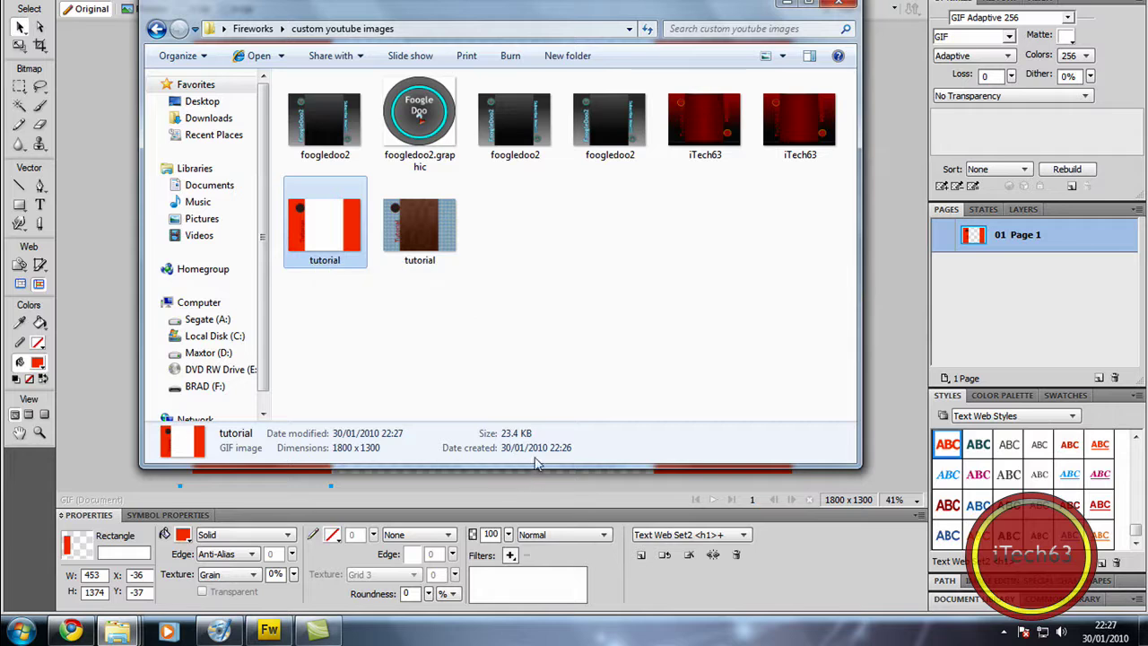
click(71, 631)
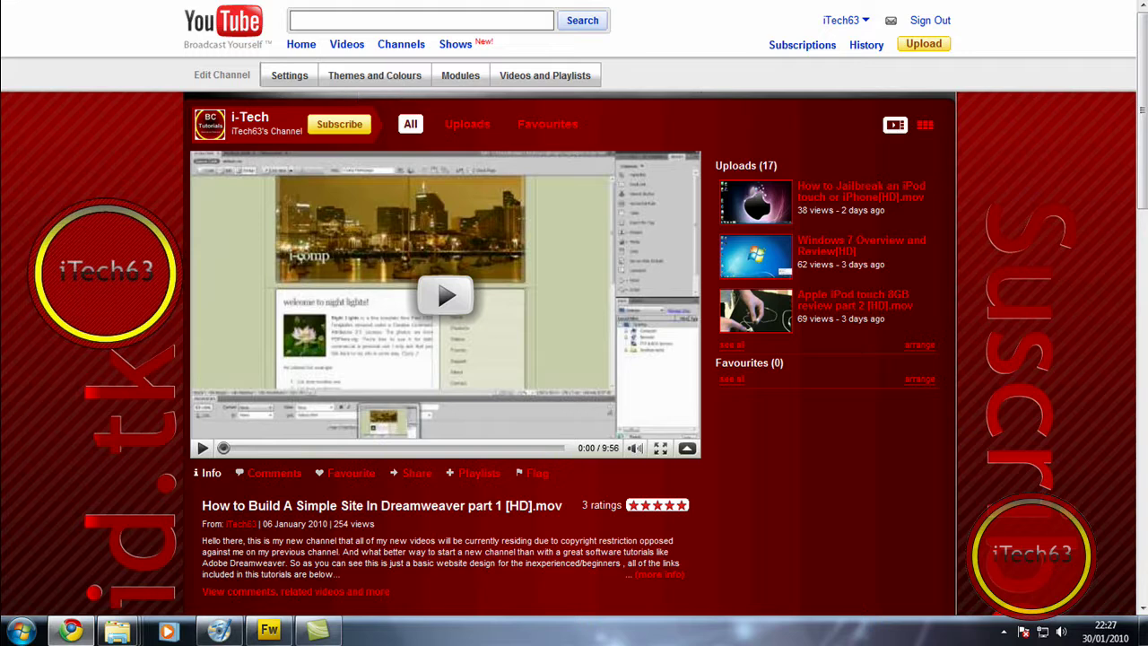
Step: Open the channel's Themes and Colours settings and toggle the advanced options off and on
click(374, 75)
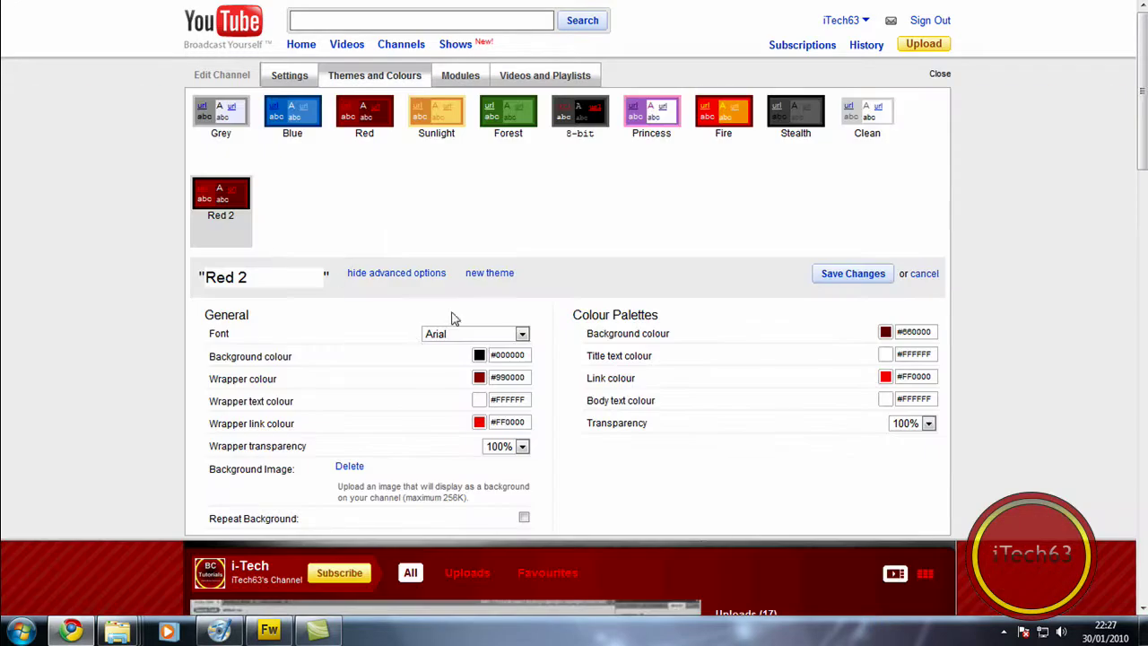
click(418, 274)
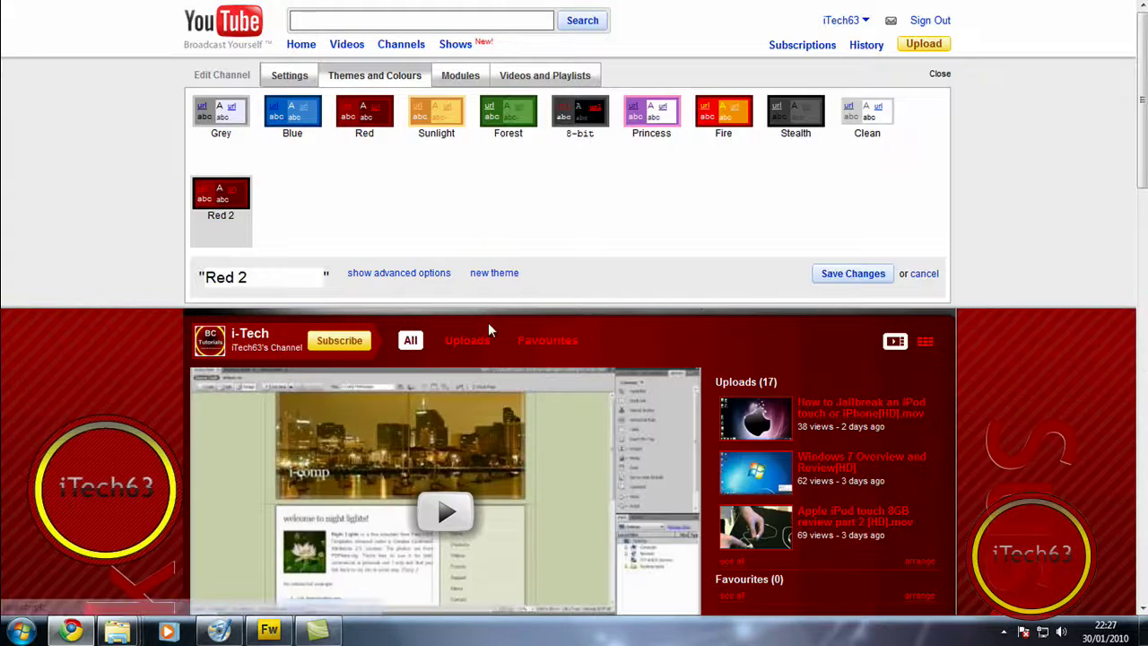
click(421, 273)
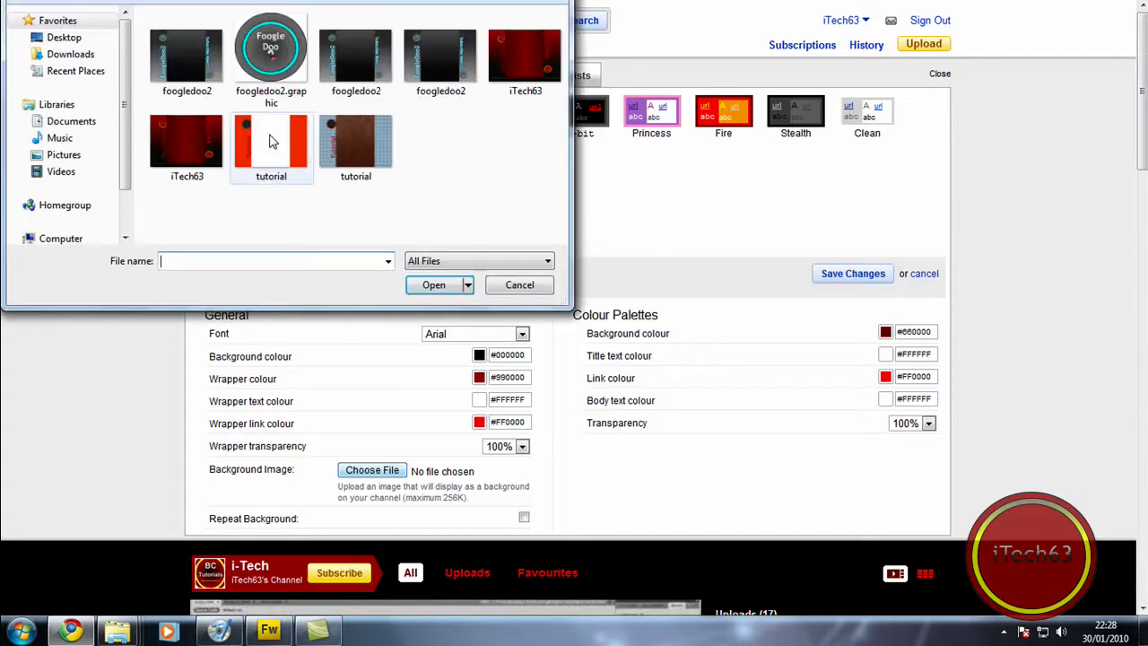
Step: Upload tutorial.gif from the file picker as the channel's background image
click(273, 144)
double_click(273, 144)
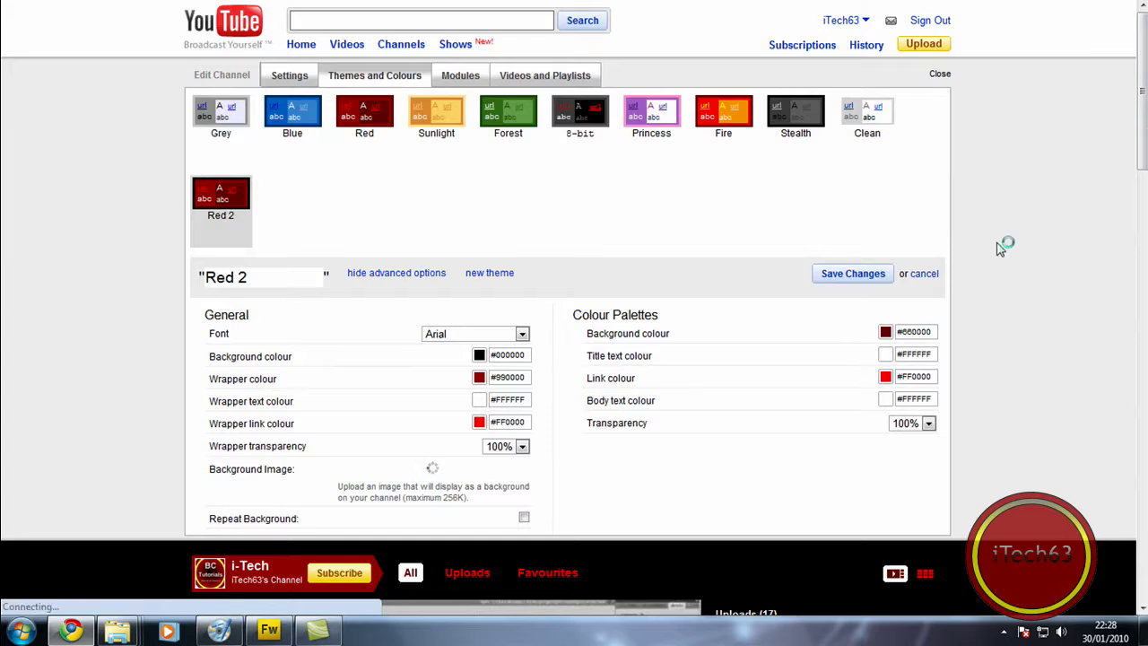
scroll(1012, 260, down, 5)
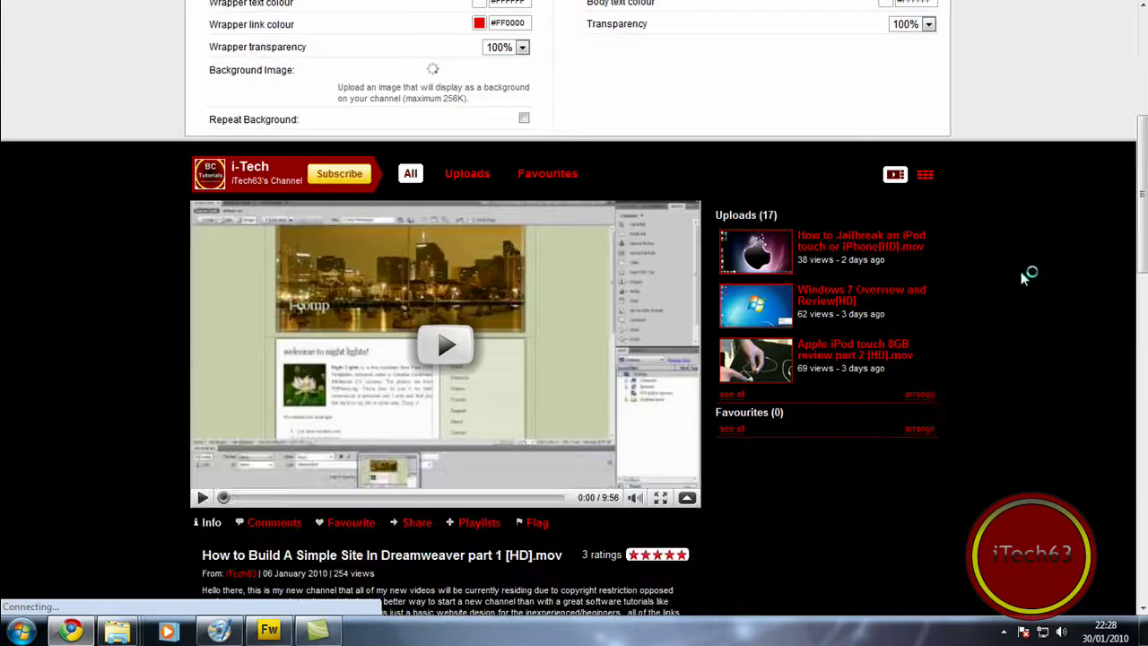
scroll(1011, 276, up, 3)
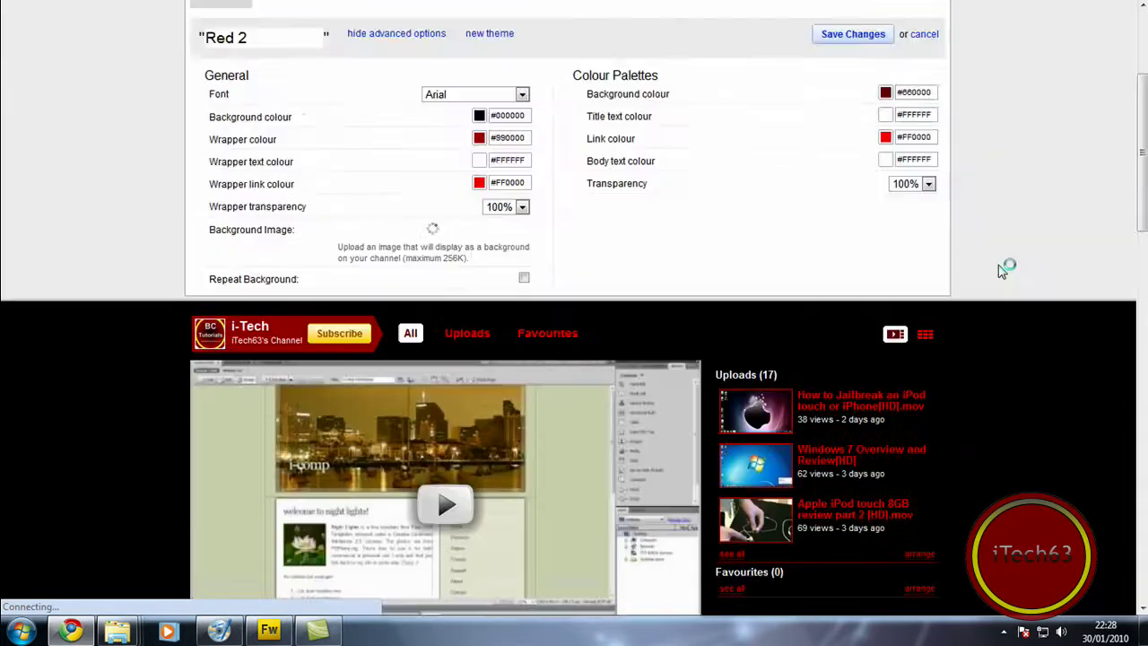
Step: Scroll the channel page to check the red background with vertical Tutorial lettering appears
scroll(838, 84, up, 1)
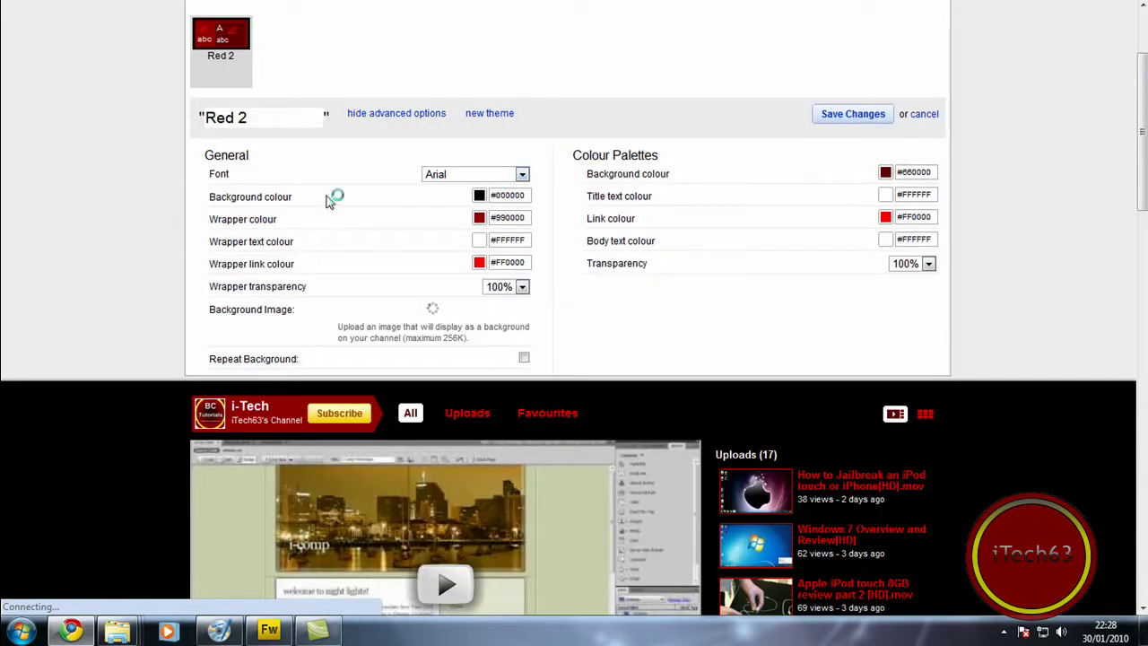
scroll(574, 305, down, 1)
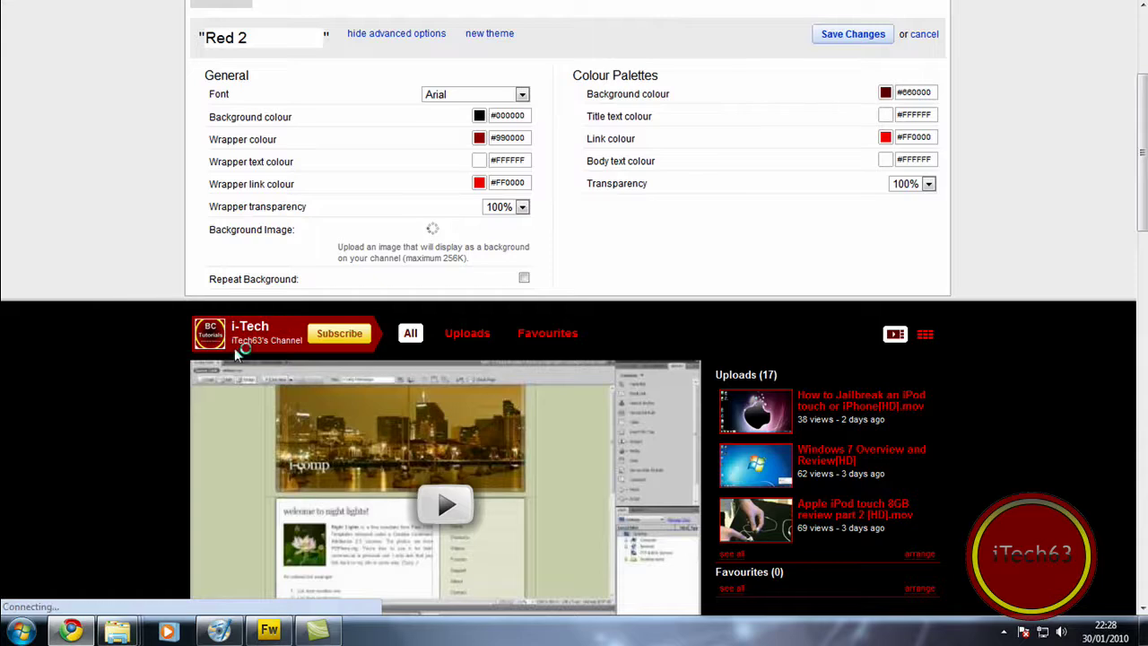
scroll(722, 316, down, 3)
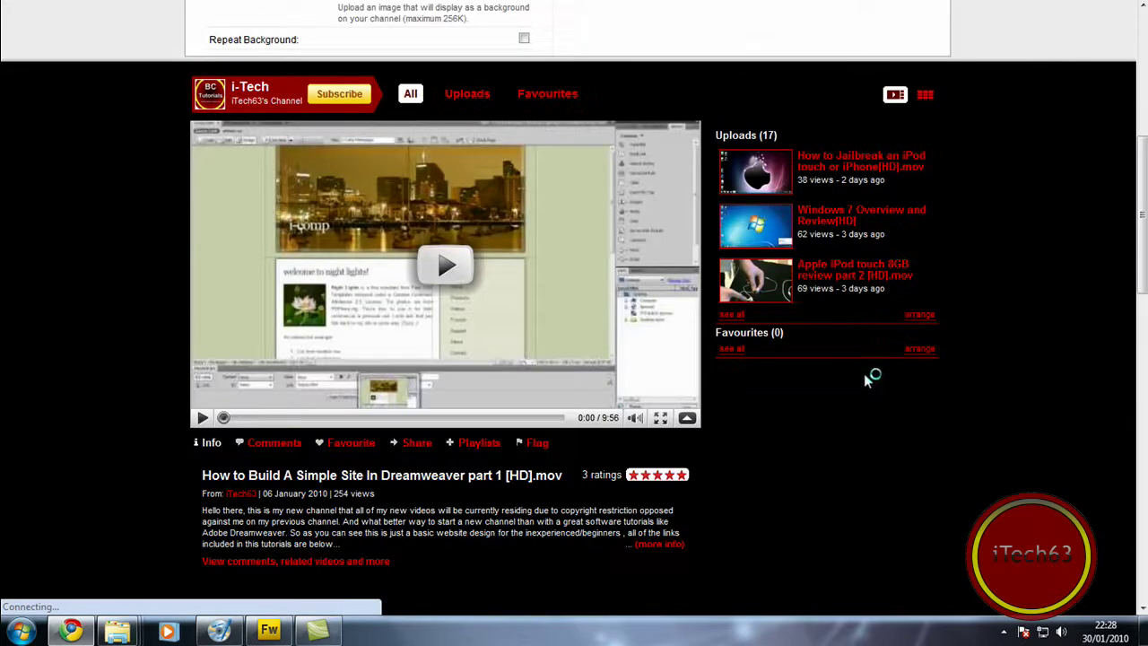
scroll(771, 218, up, 3)
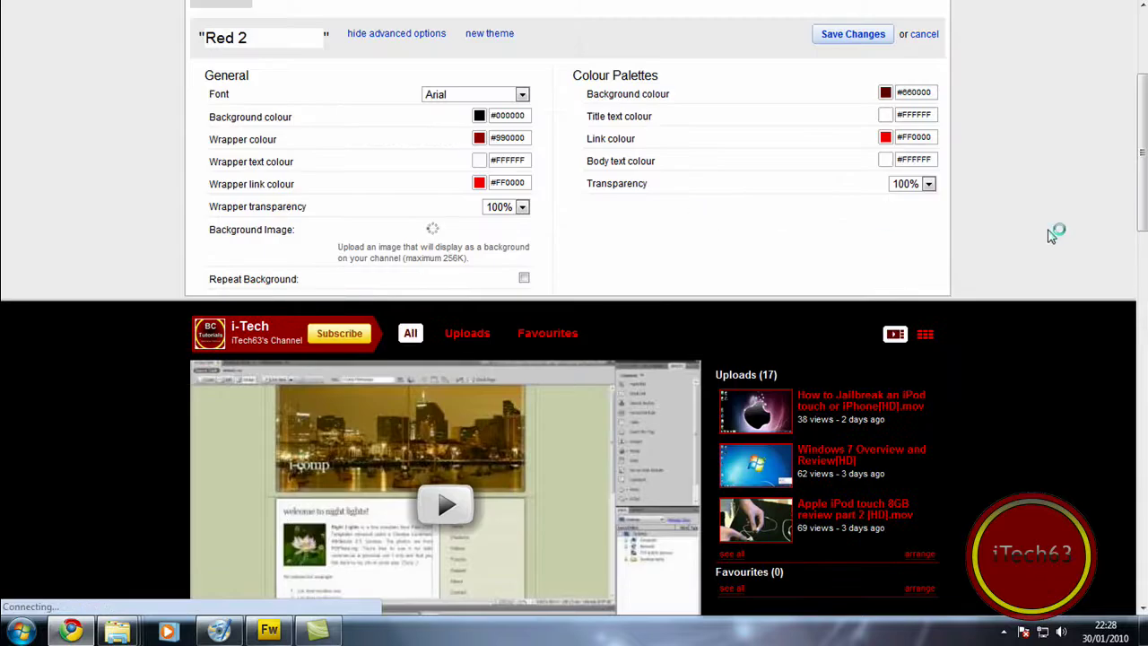
scroll(1069, 229, down, 4)
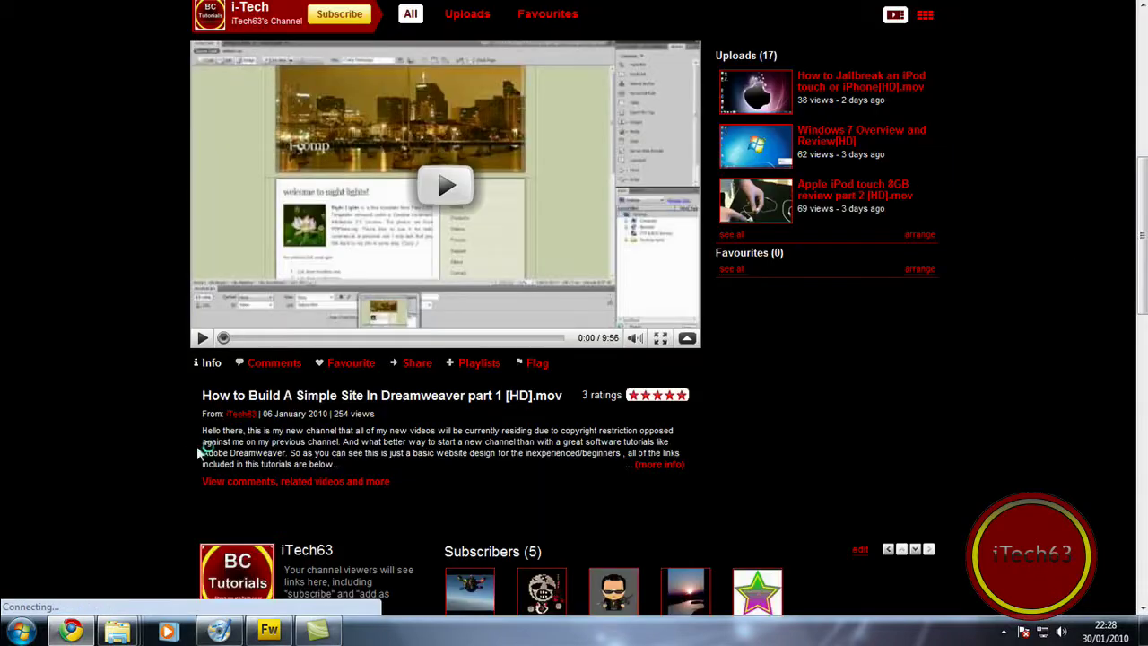
scroll(569, 479, down, 6)
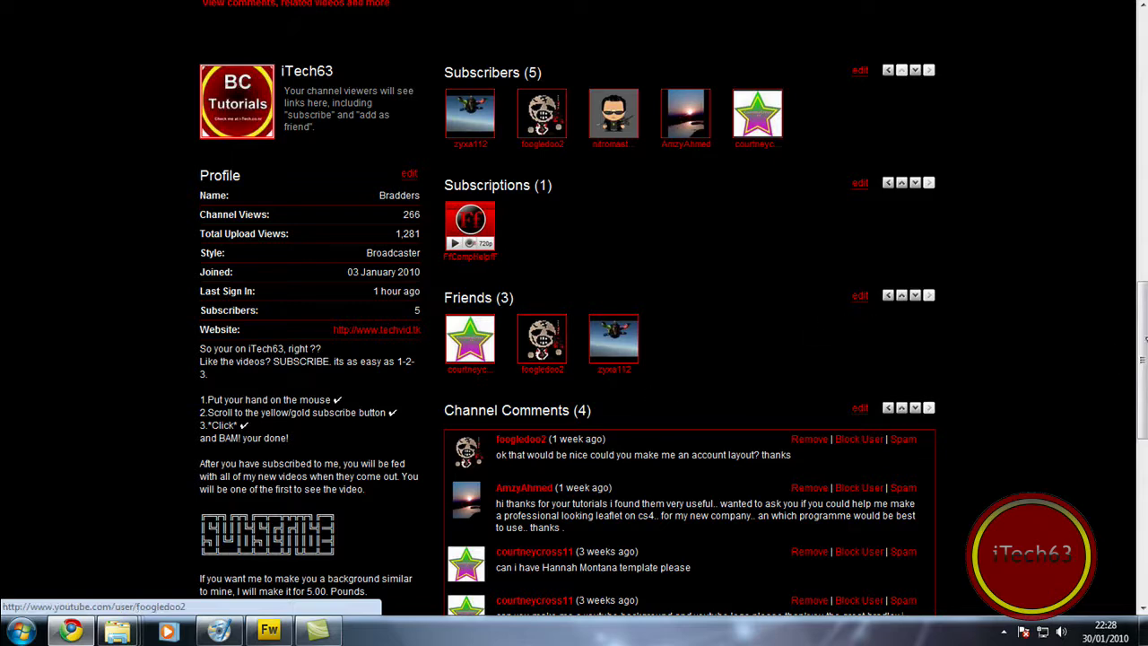
key(Home)
scroll(762, 354, down, 4)
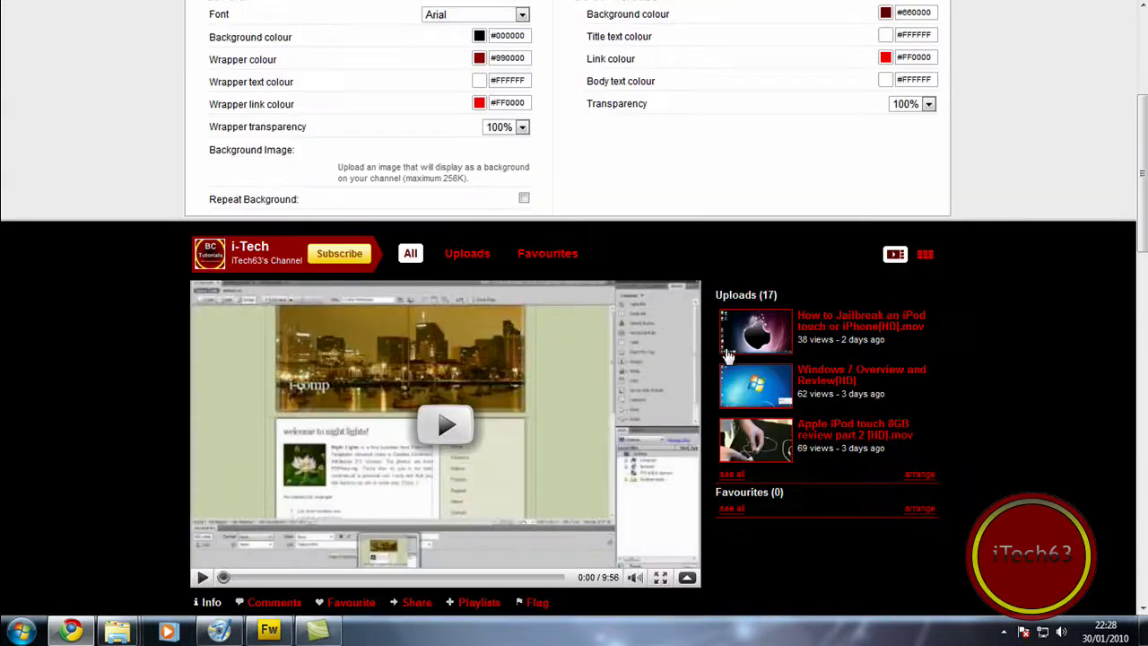
scroll(637, 333, up, 2)
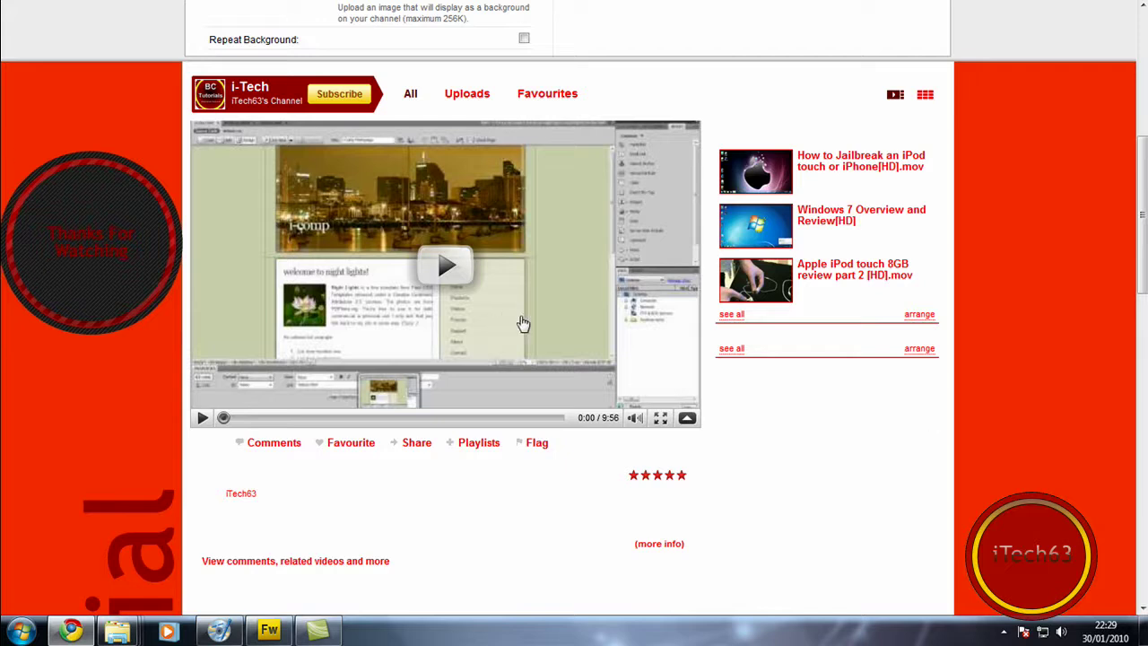
scroll(302, 313, down, 3)
scroll(289, 320, down, 2)
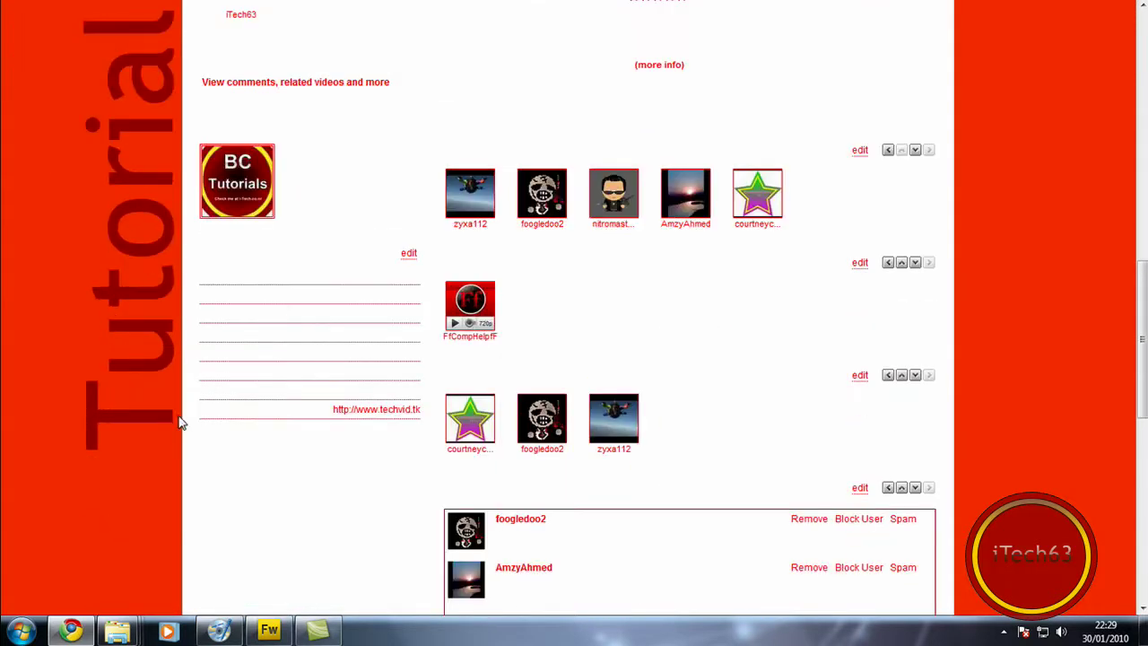
scroll(218, 225, down, 4)
scroll(418, 278, up, 2)
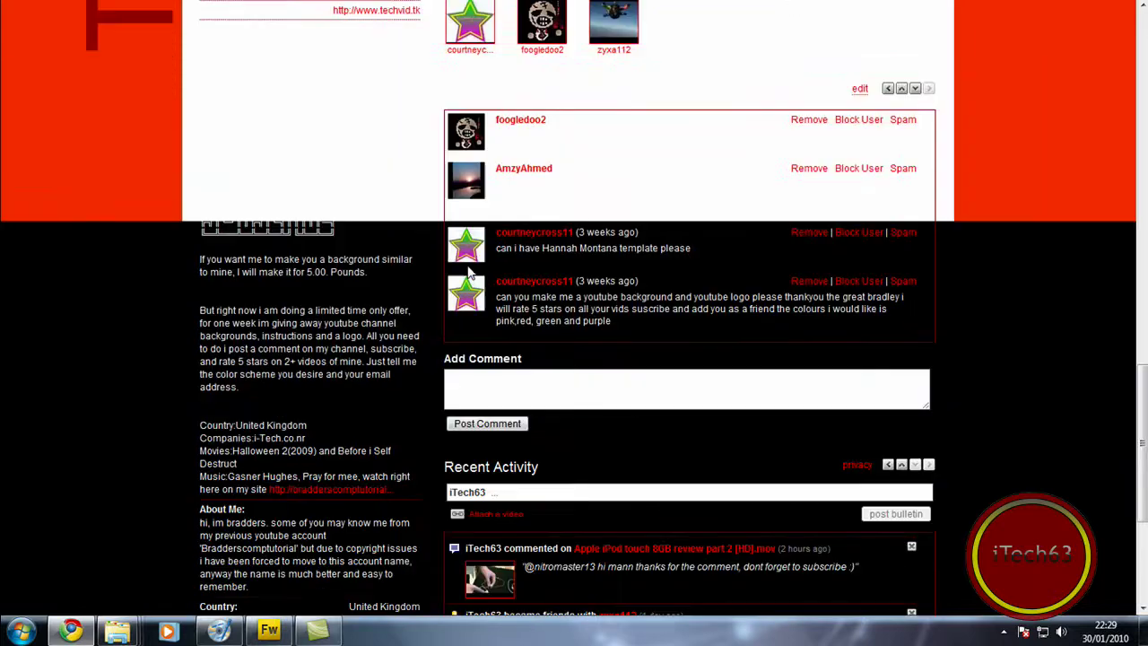
scroll(987, 377, down, 1)
scroll(996, 366, up, 5)
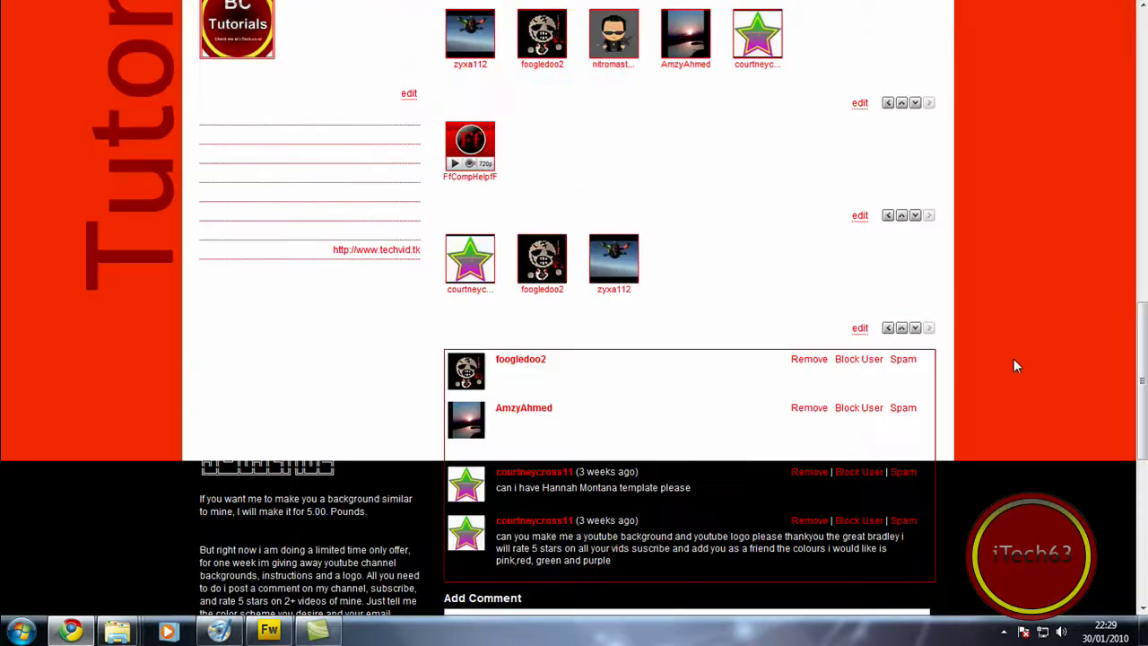
scroll(1015, 358, up, 8)
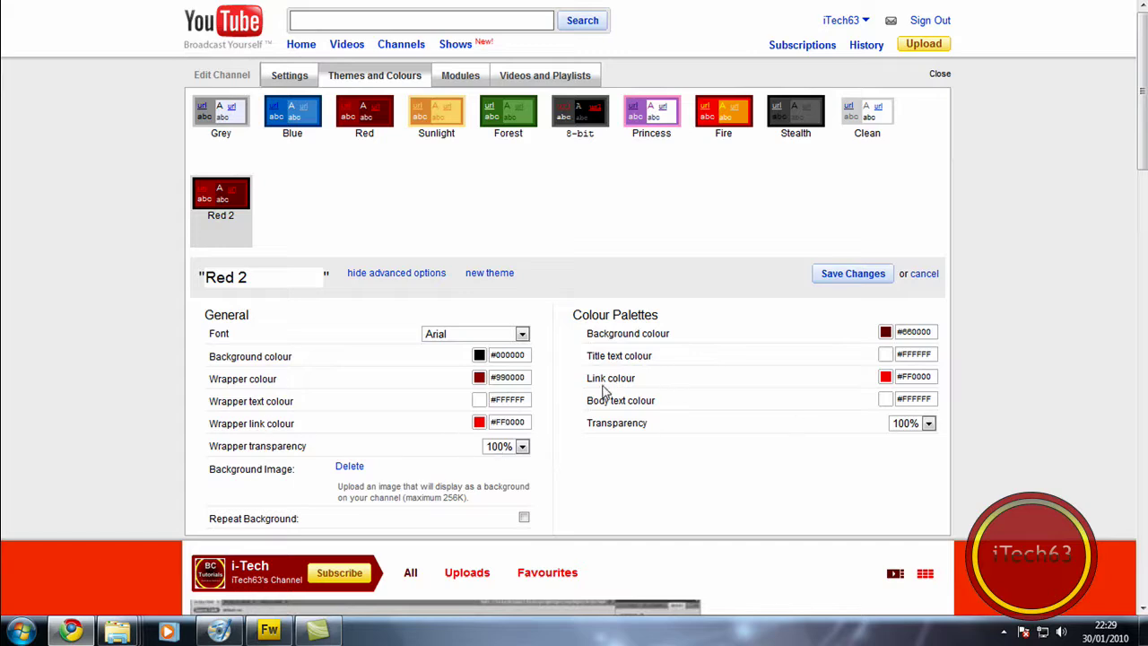
Step: Set the General background colour swatch to magenta #FF00FF
click(479, 356)
click(478, 362)
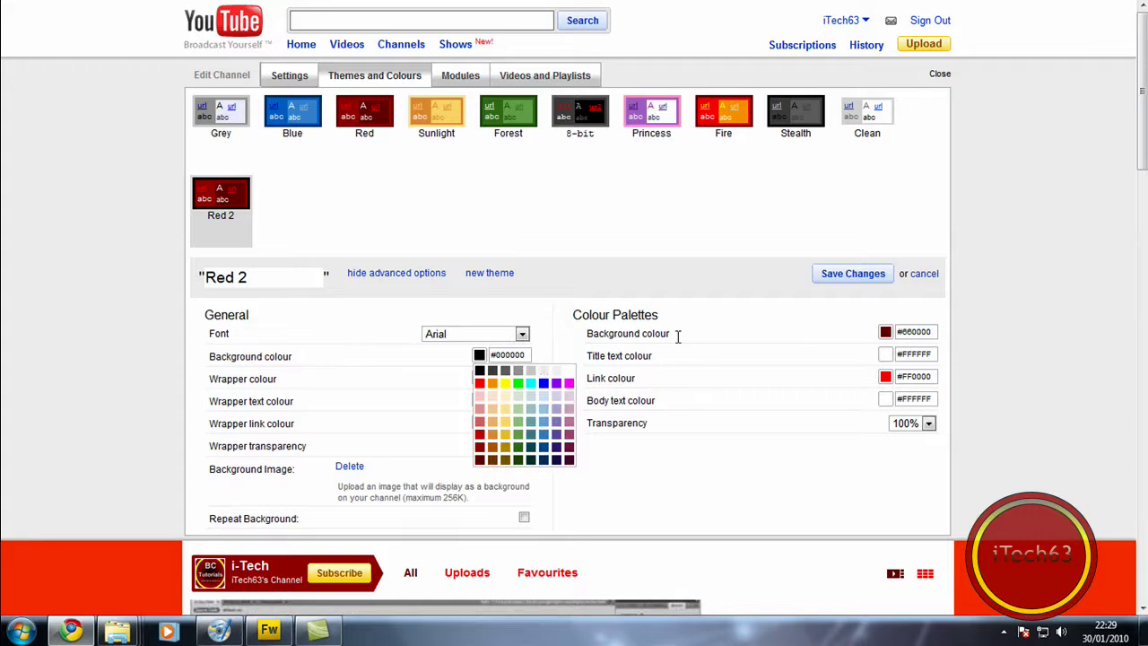
click(569, 384)
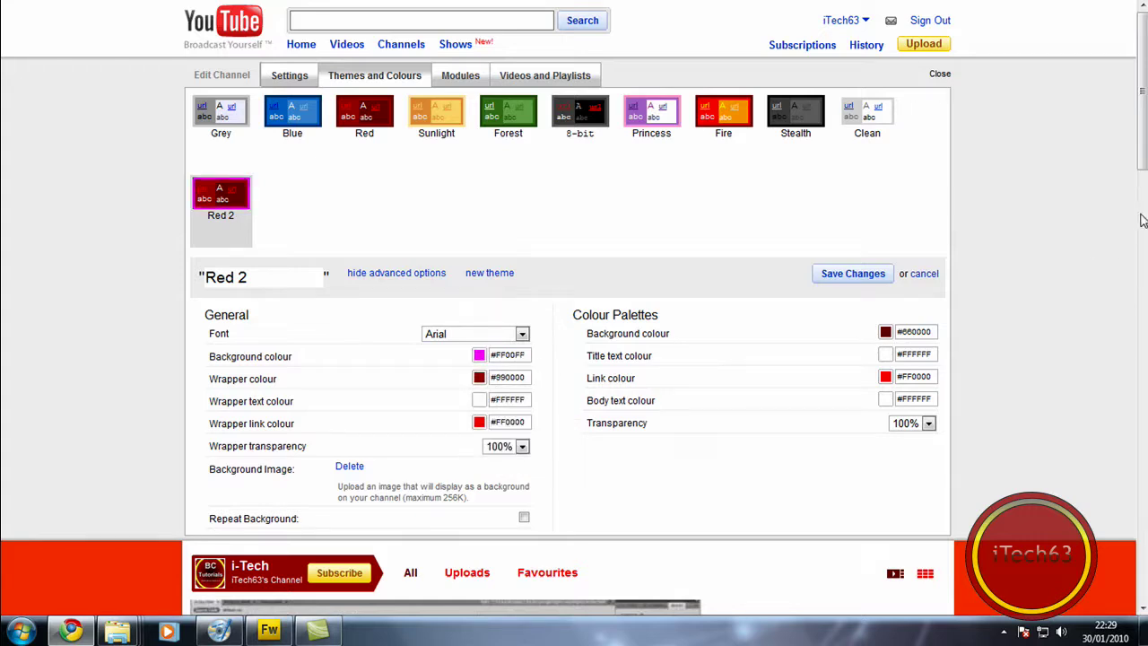
scroll(996, 270, down, 10)
scroll(993, 274, down, 10)
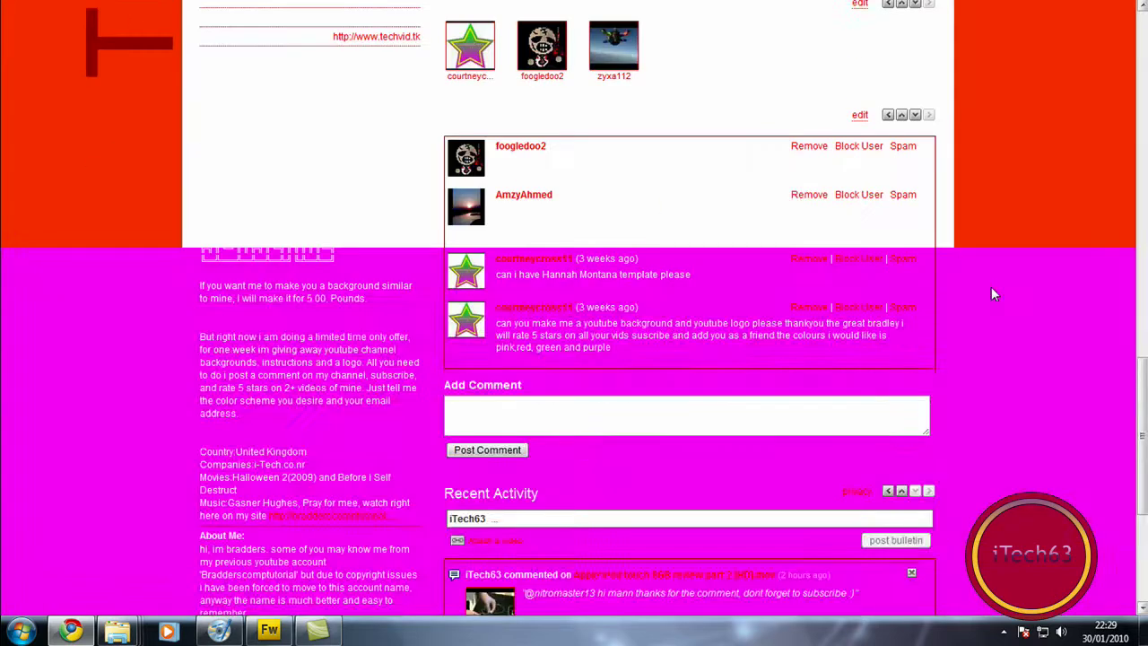
scroll(984, 289, up, 10)
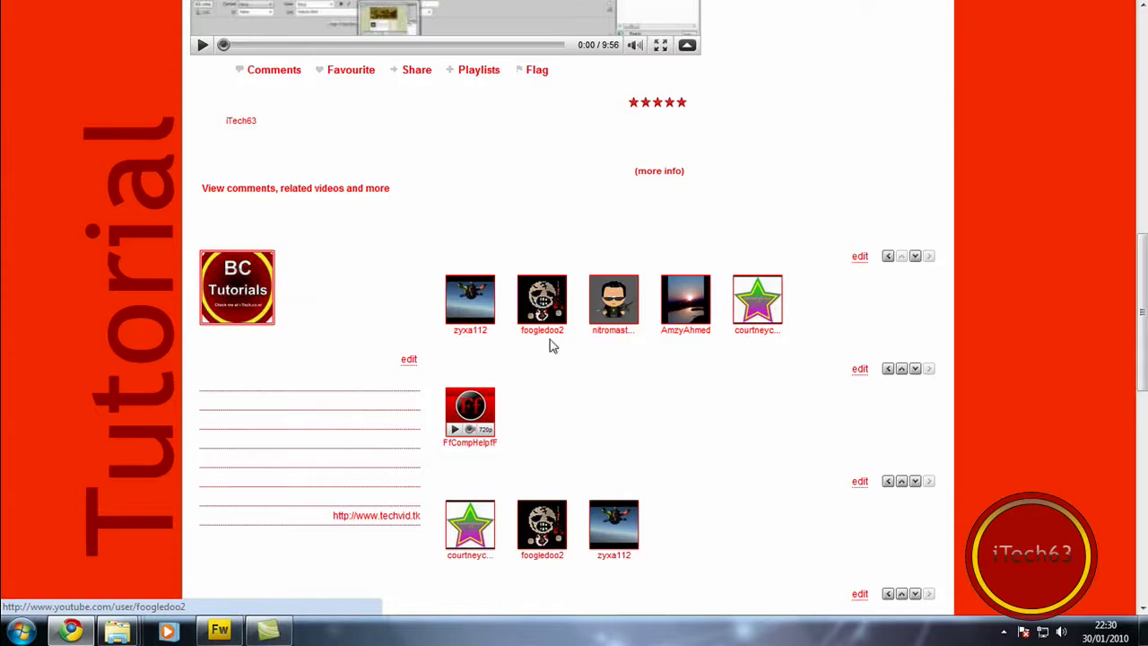
scroll(708, 341, down, 2)
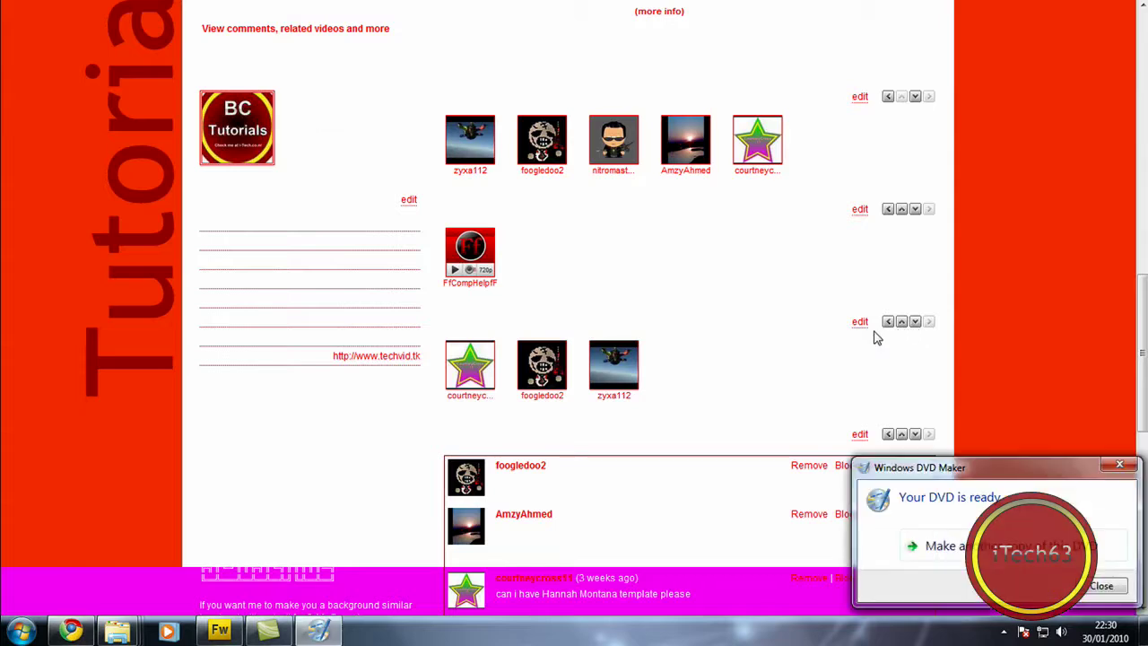
click(1102, 585)
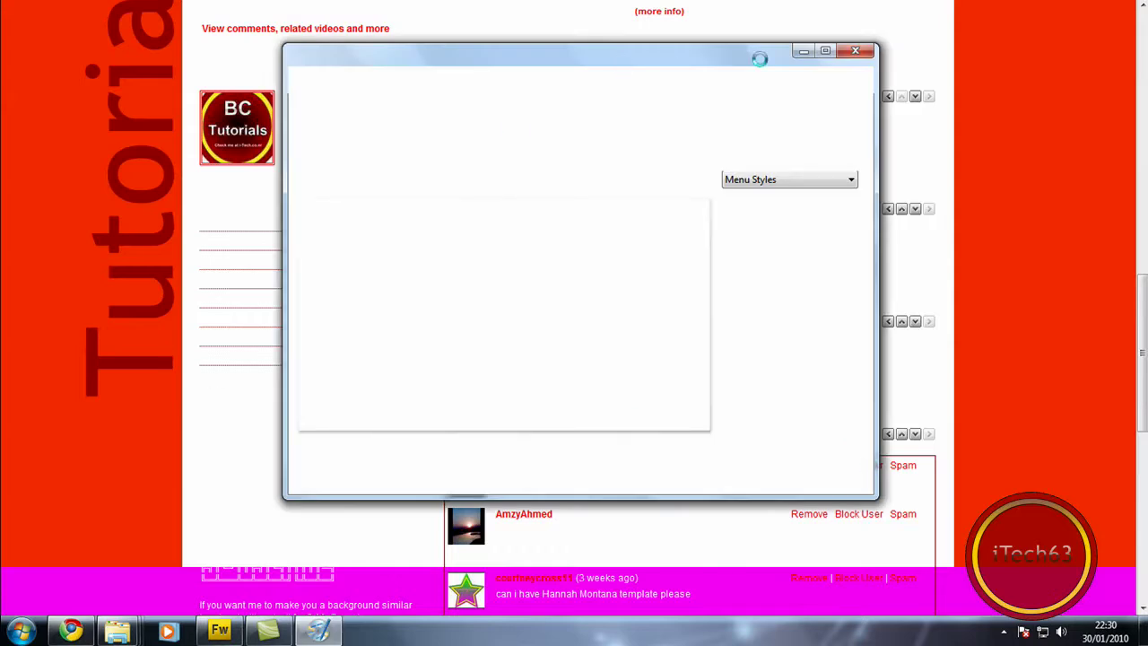
click(797, 51)
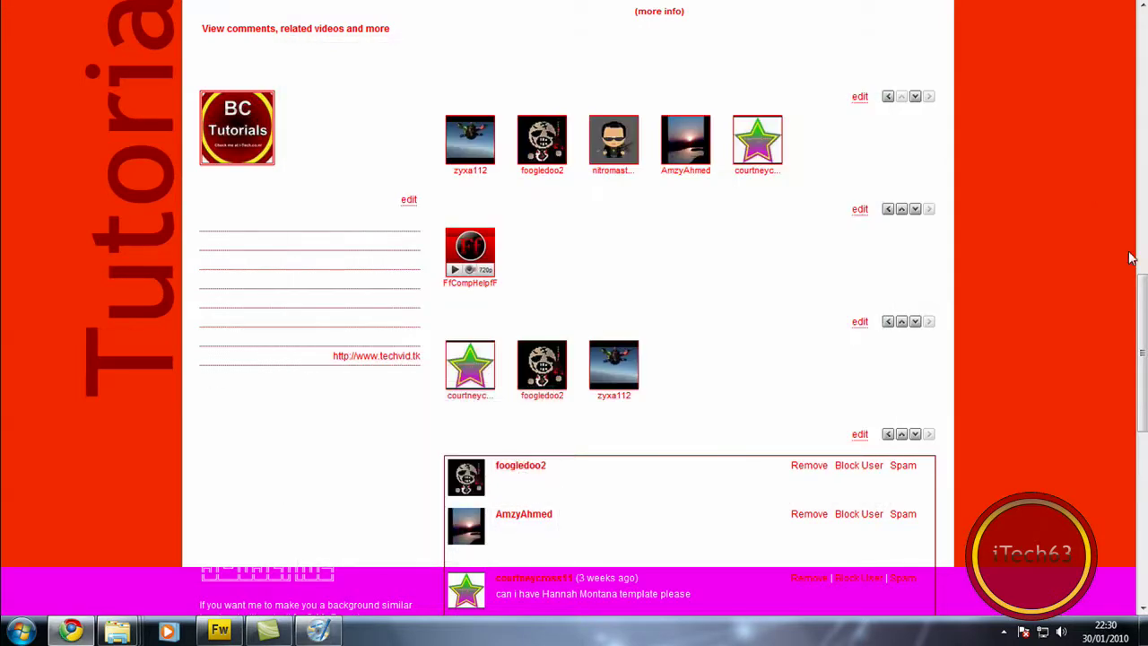
scroll(1145, 341, up, 5)
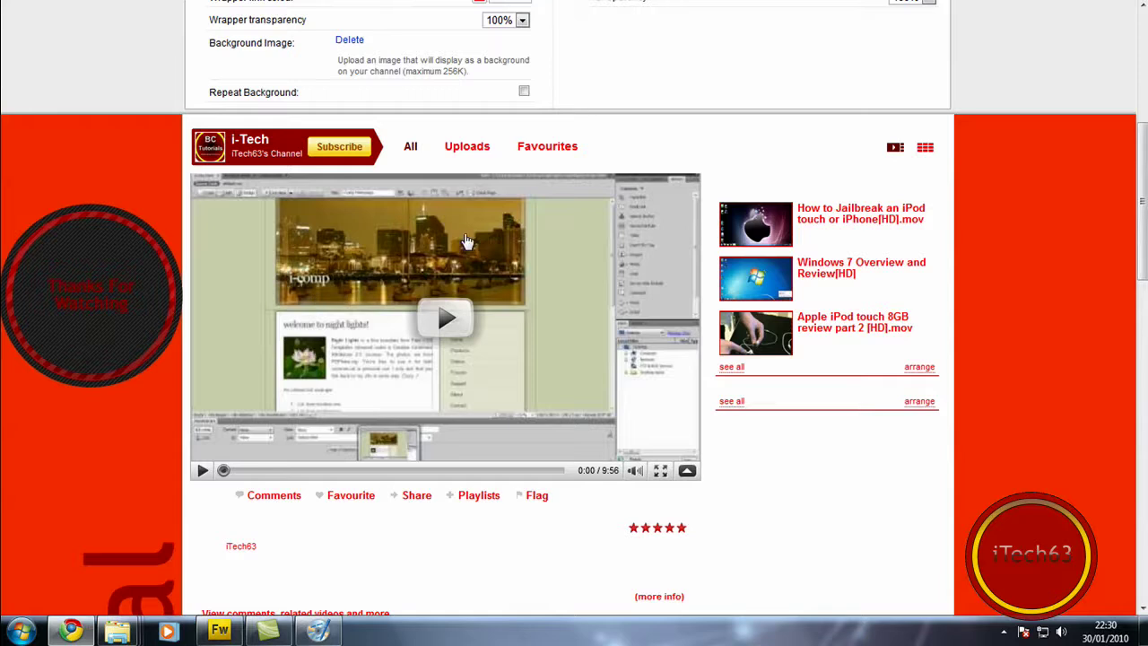
scroll(930, 310, up, 2)
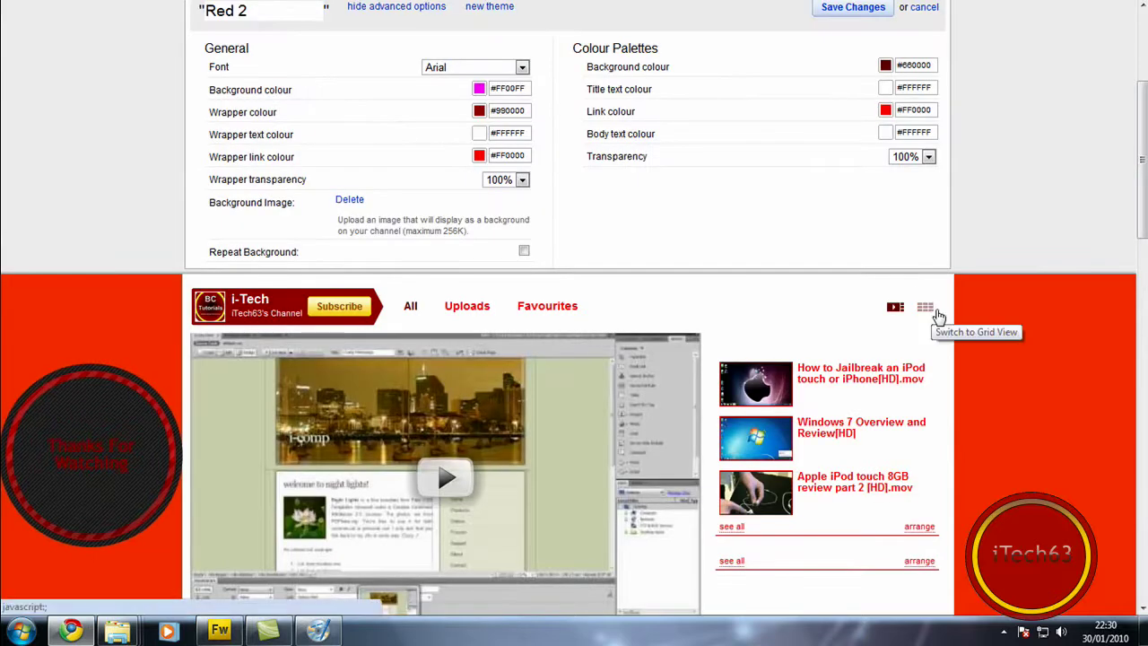